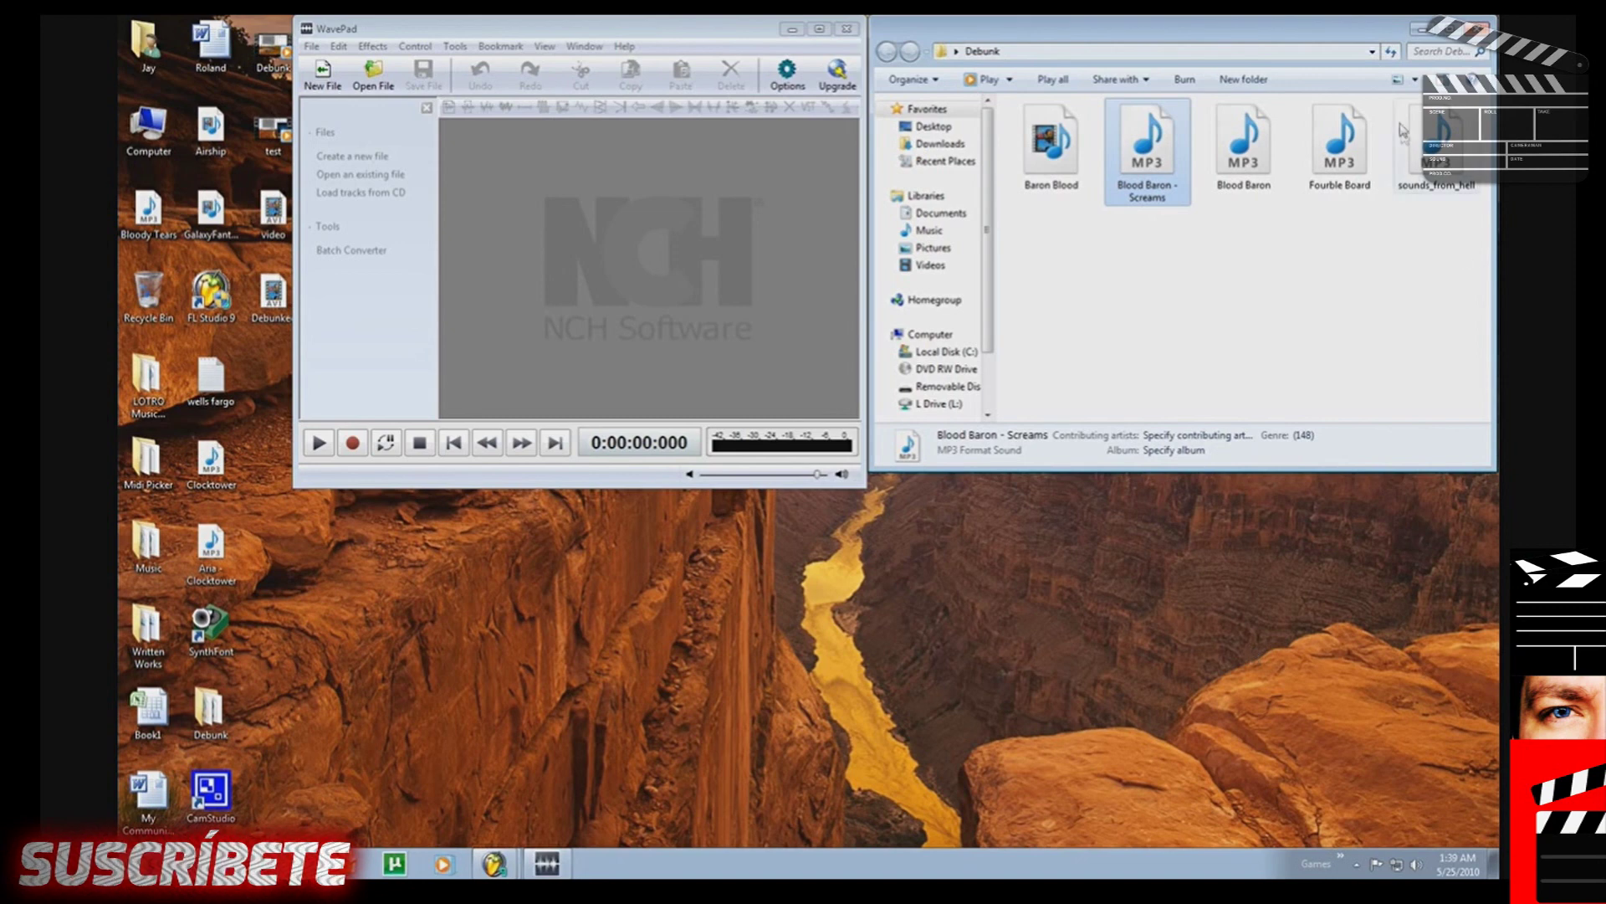
{"action": "double_click", "coordinate": [1443, 145]}
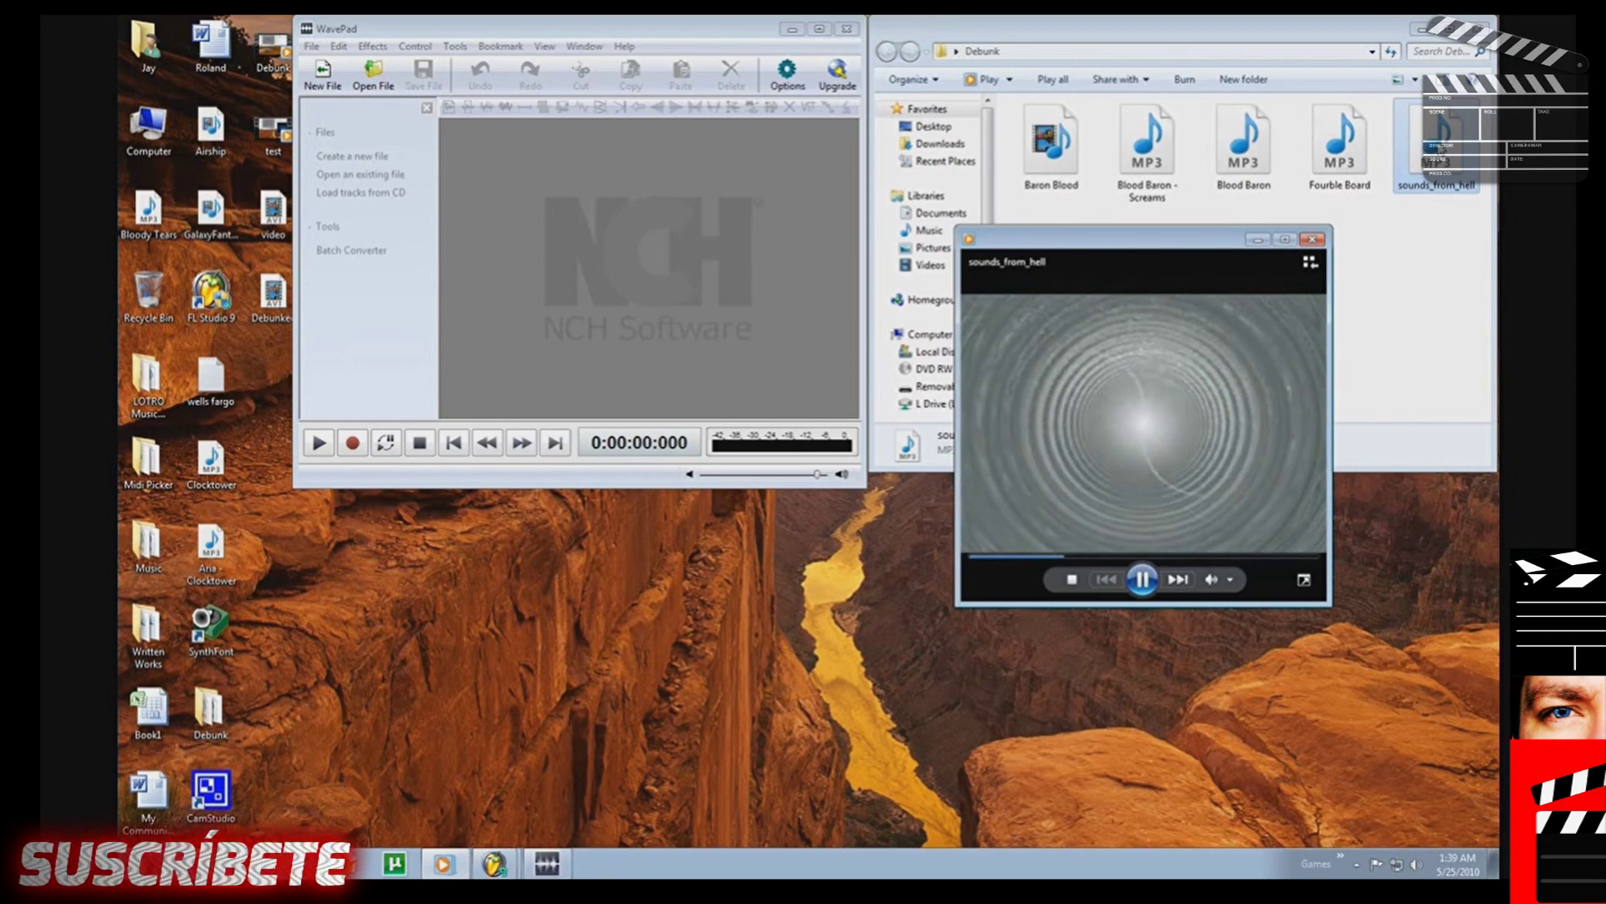
{"action": "left_click", "coordinate": [1070, 579]}
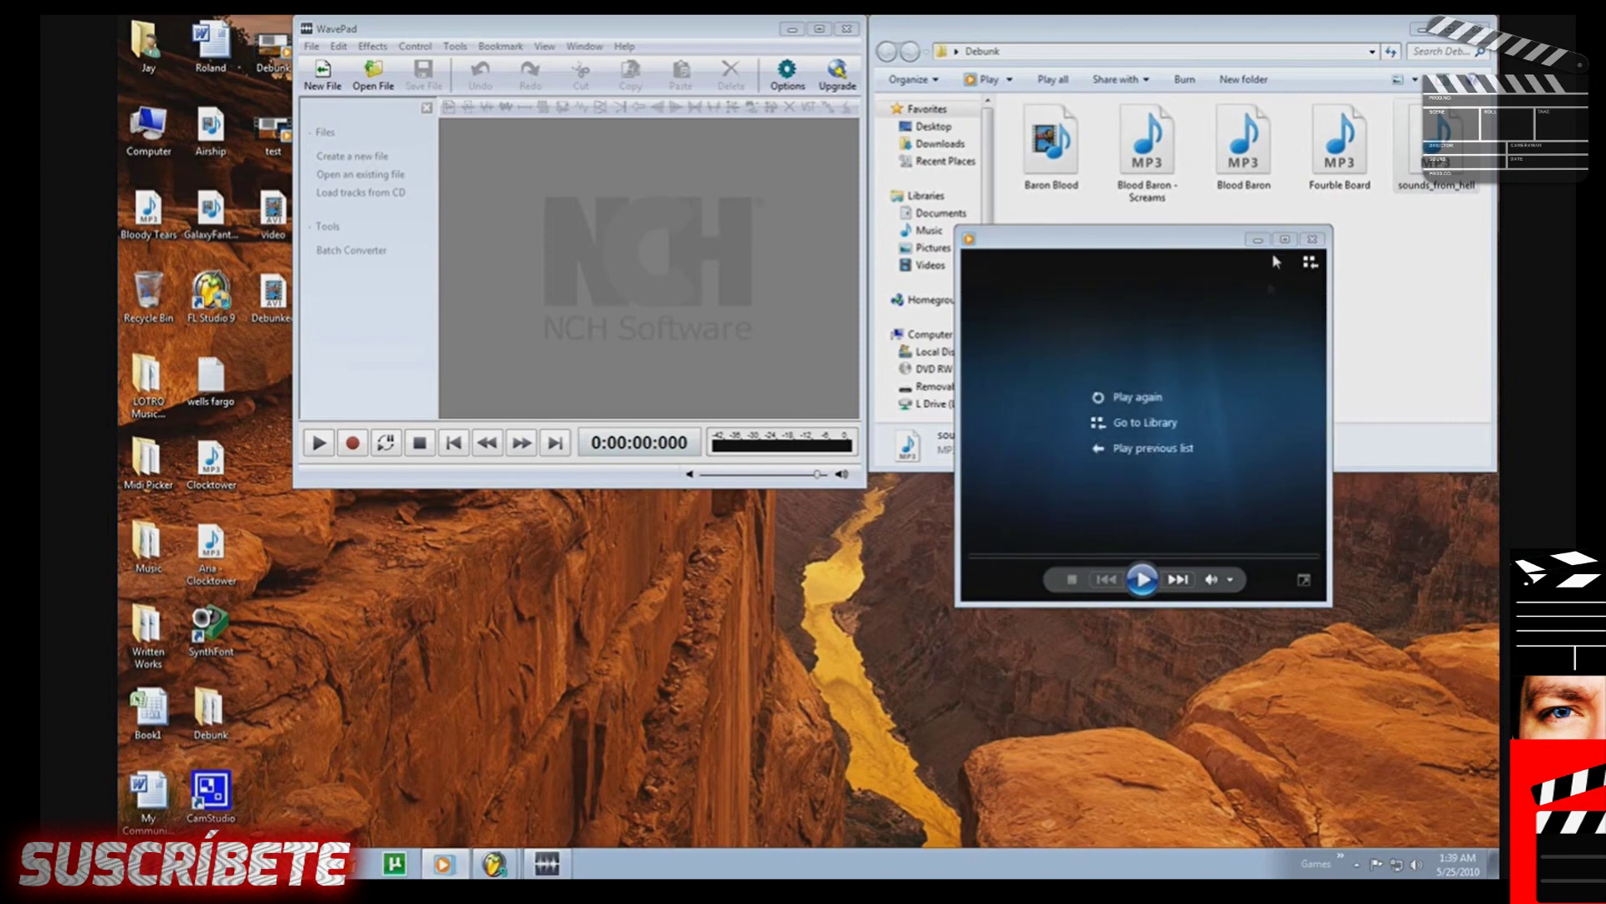
{"action": "left_click", "coordinate": [1313, 238]}
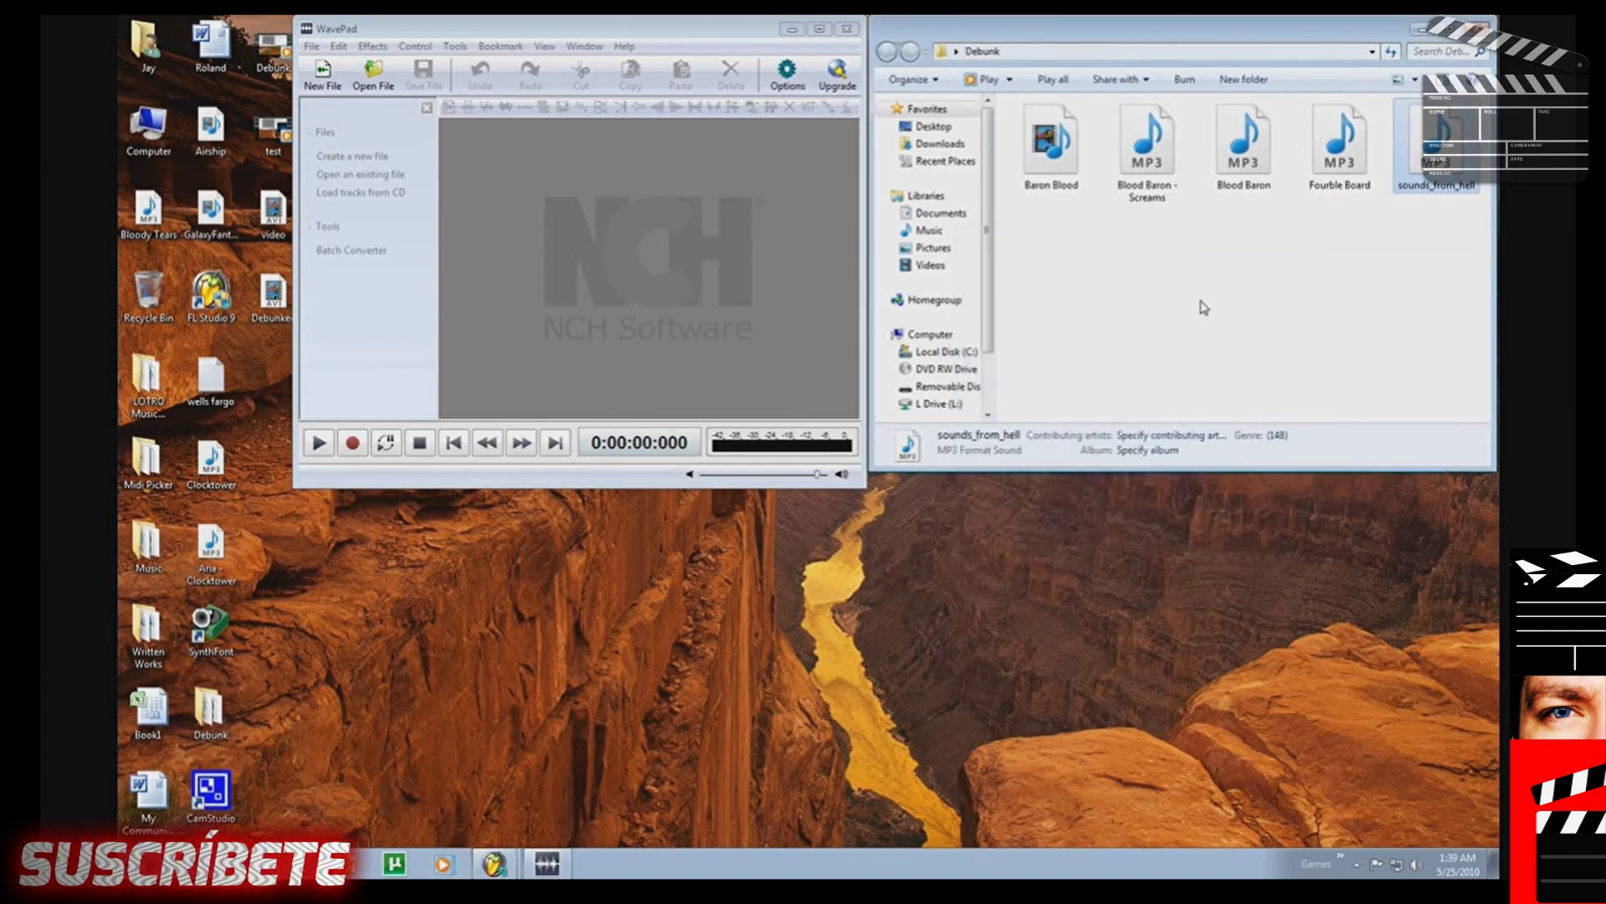
{"action": "double_click", "coordinate": [1243, 151]}
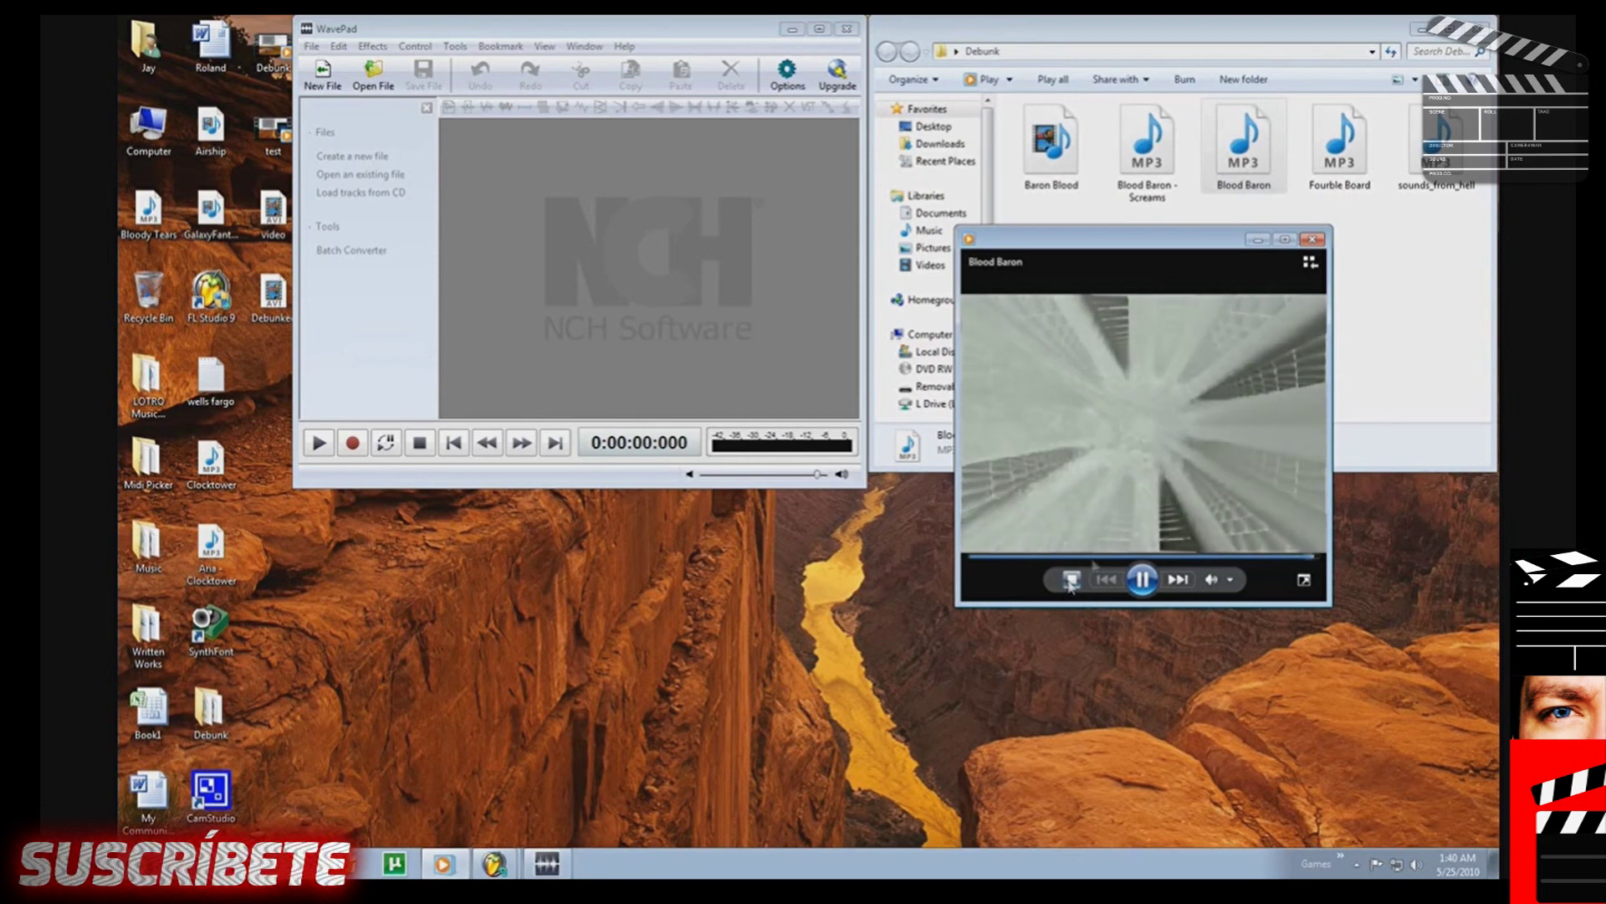
{"action": "left_click", "coordinate": [1071, 580]}
{"action": "left_click", "coordinate": [1312, 240]}
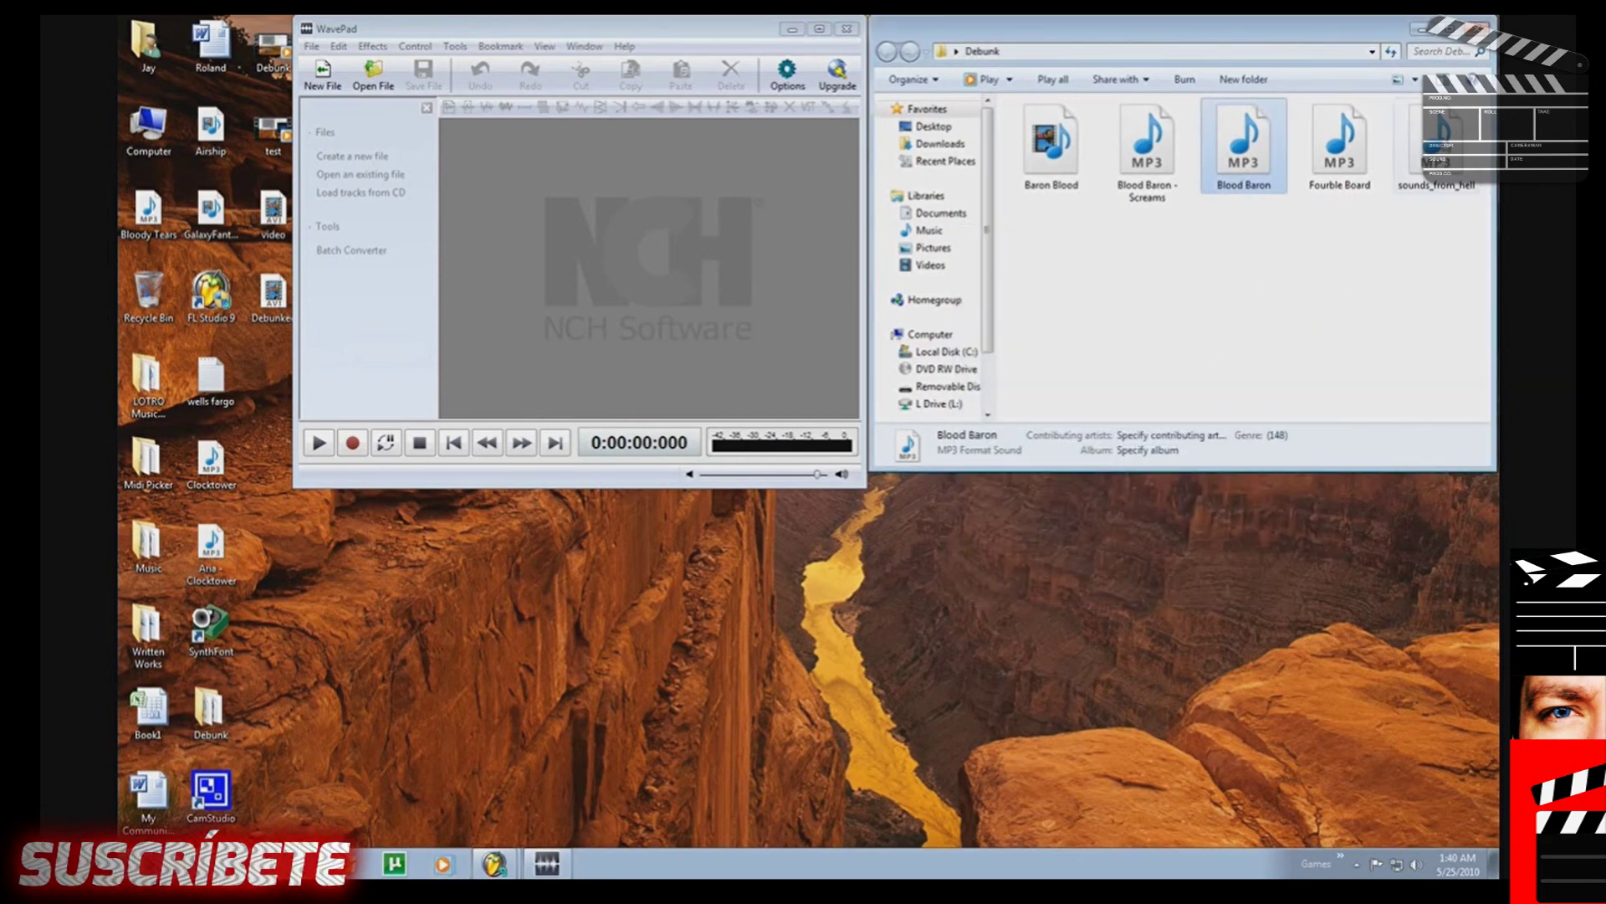
{"action": "left_click_drag", "start_coordinate": [1439, 144], "coordinate": [652, 247]}
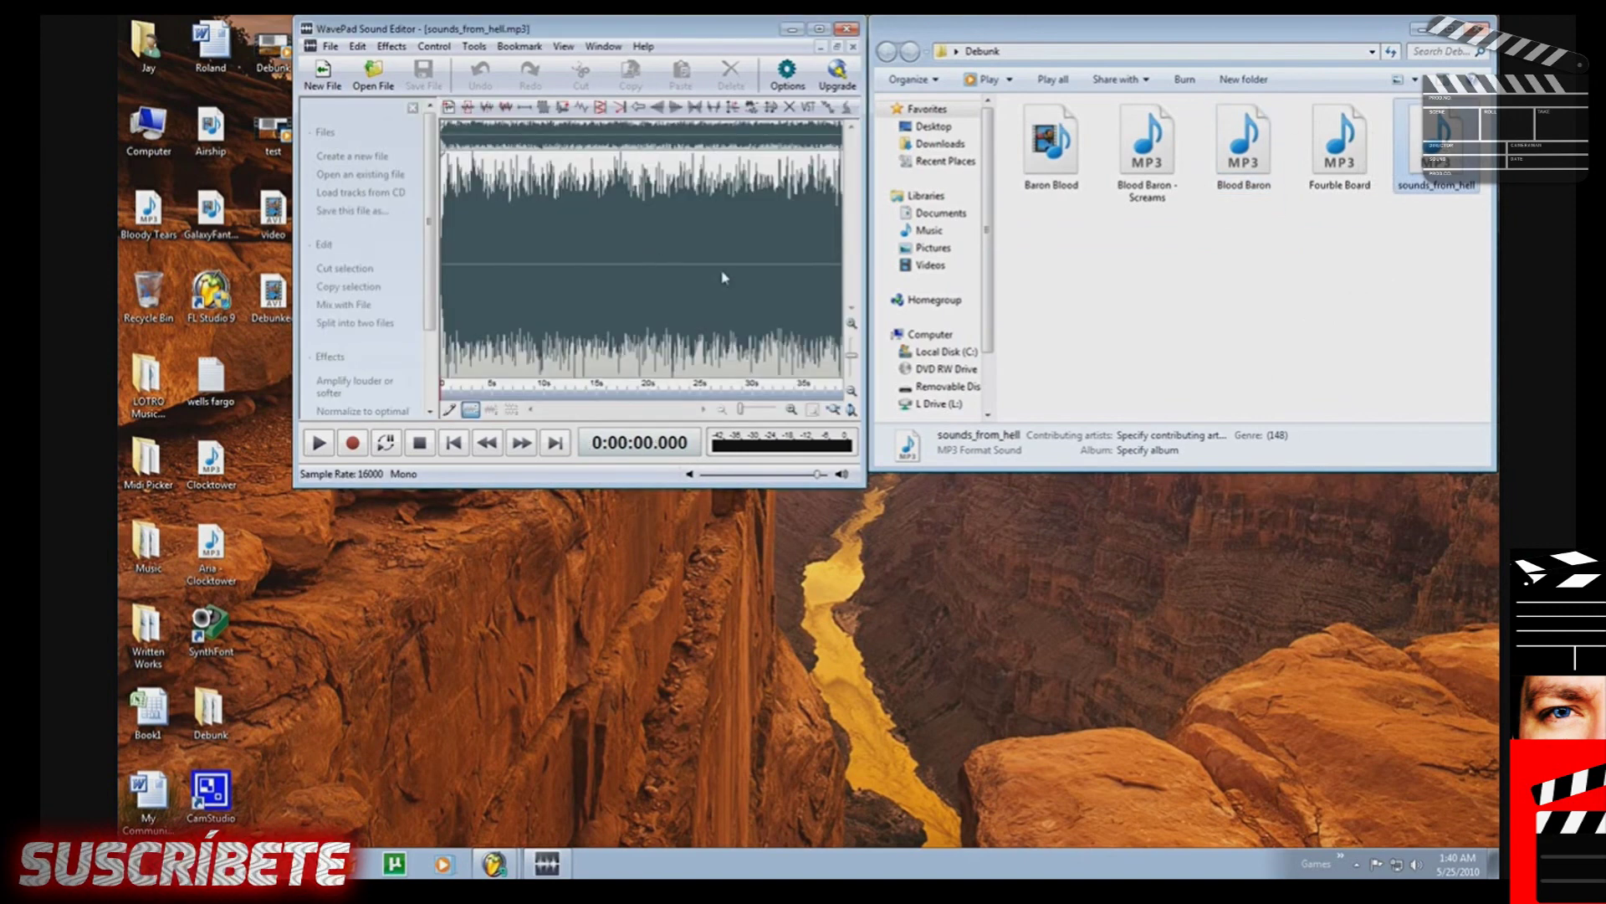
- Maximize the WavePad window and set the play position near the start of sounds_from_hell
{"action": "left_click", "coordinate": [818, 28]}
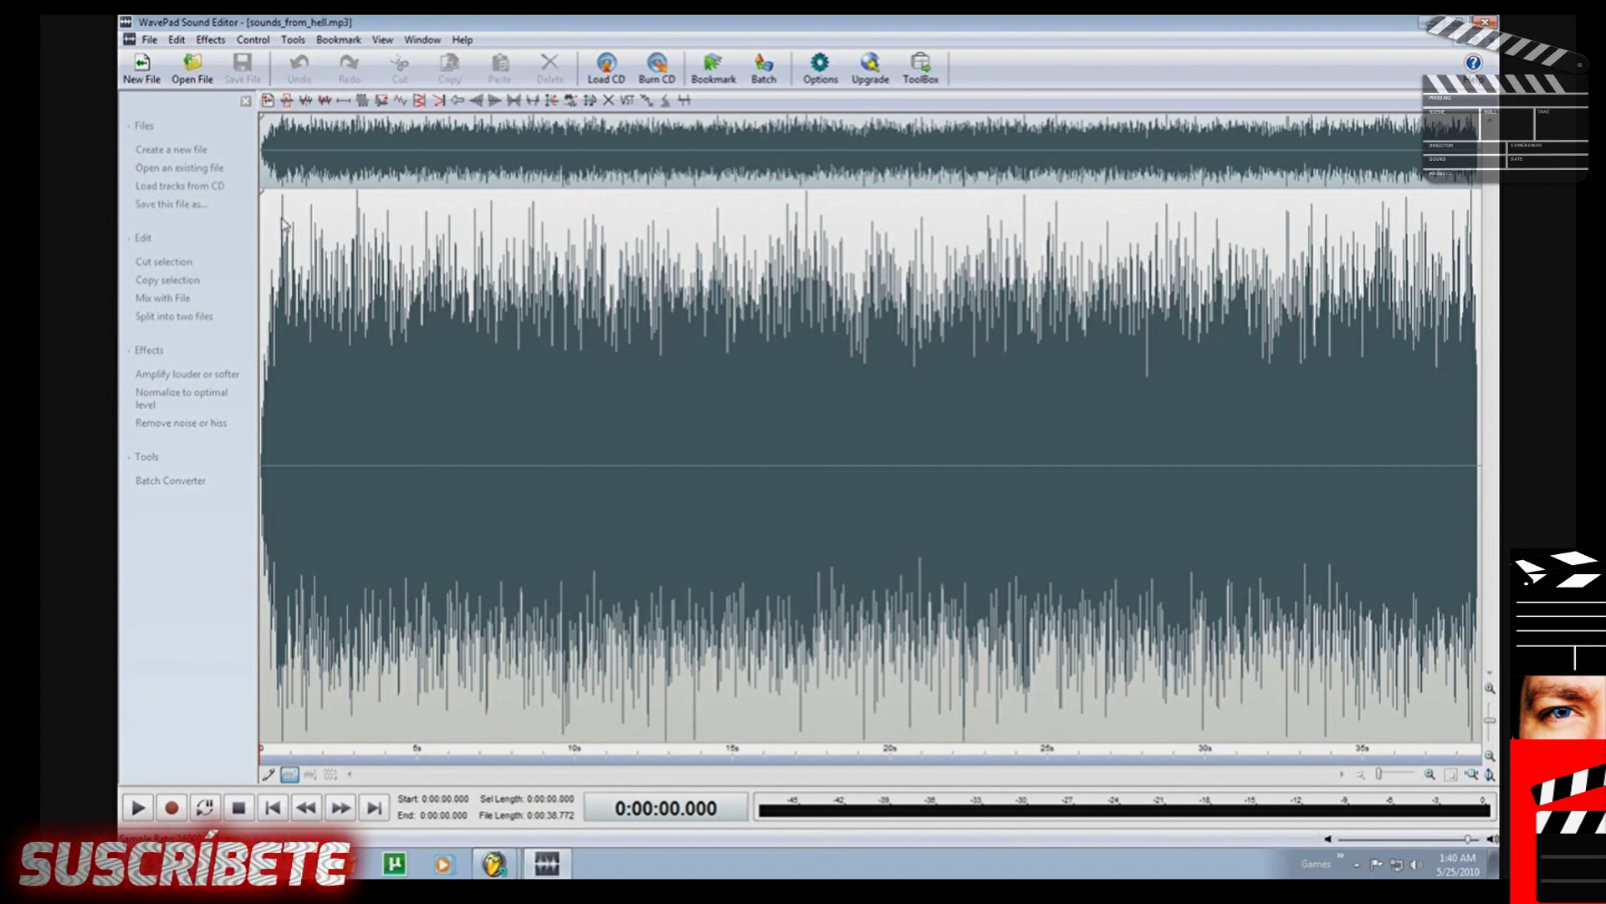
{"action": "left_click", "coordinate": [283, 223]}
{"action": "key", "text": "space"}
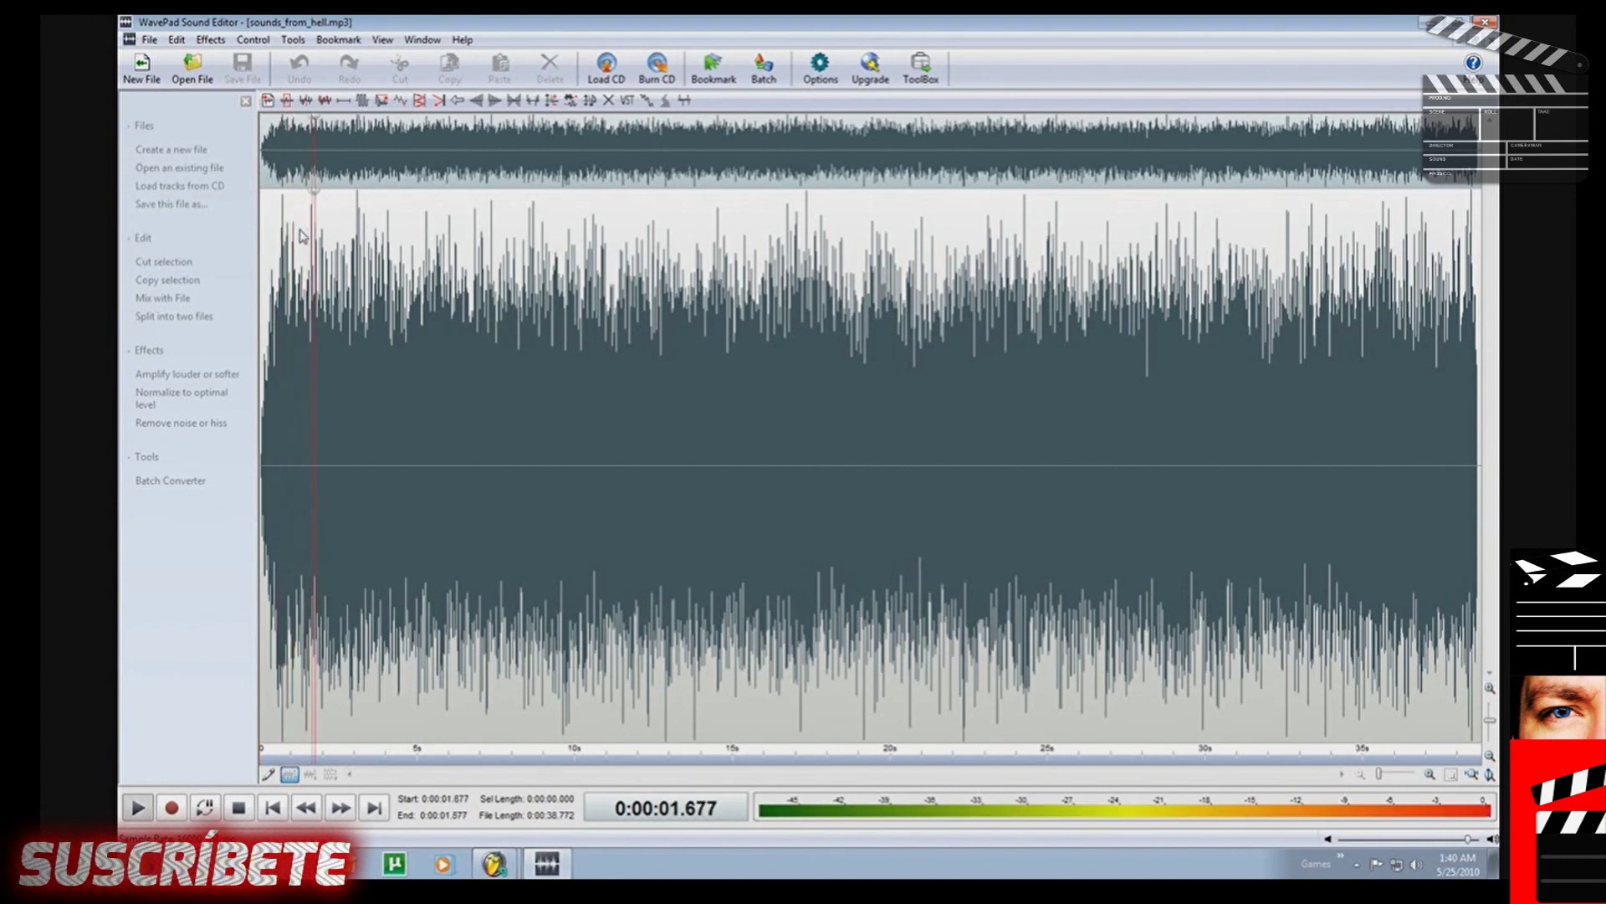
{"action": "key", "text": "space"}
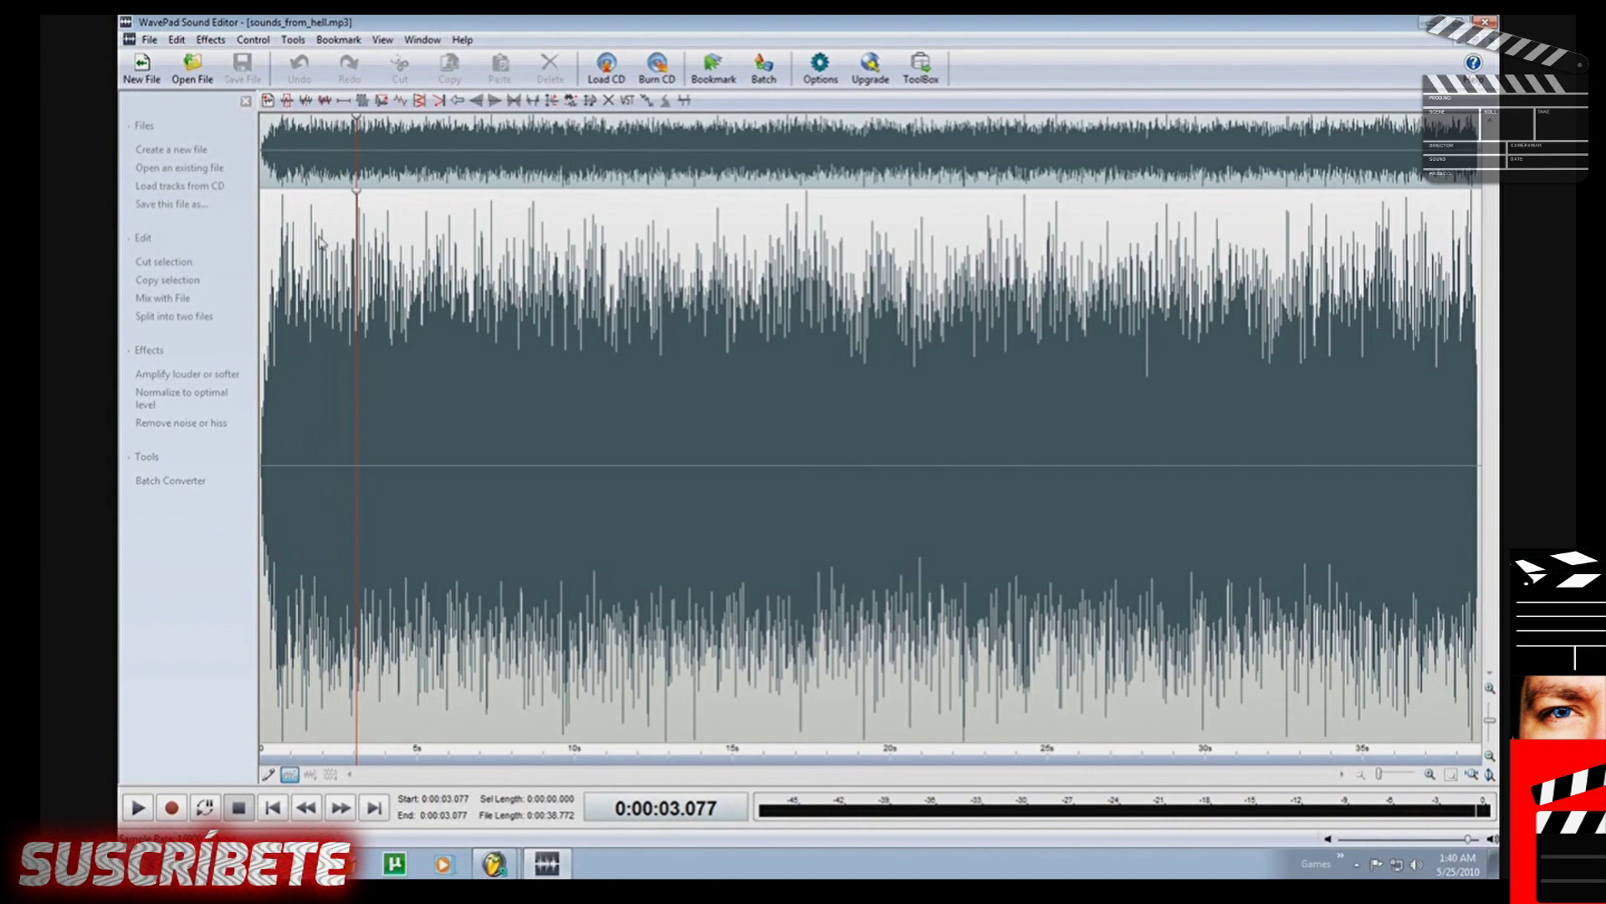
{"action": "left_click", "coordinate": [719, 235]}
{"action": "key", "text": "space"}
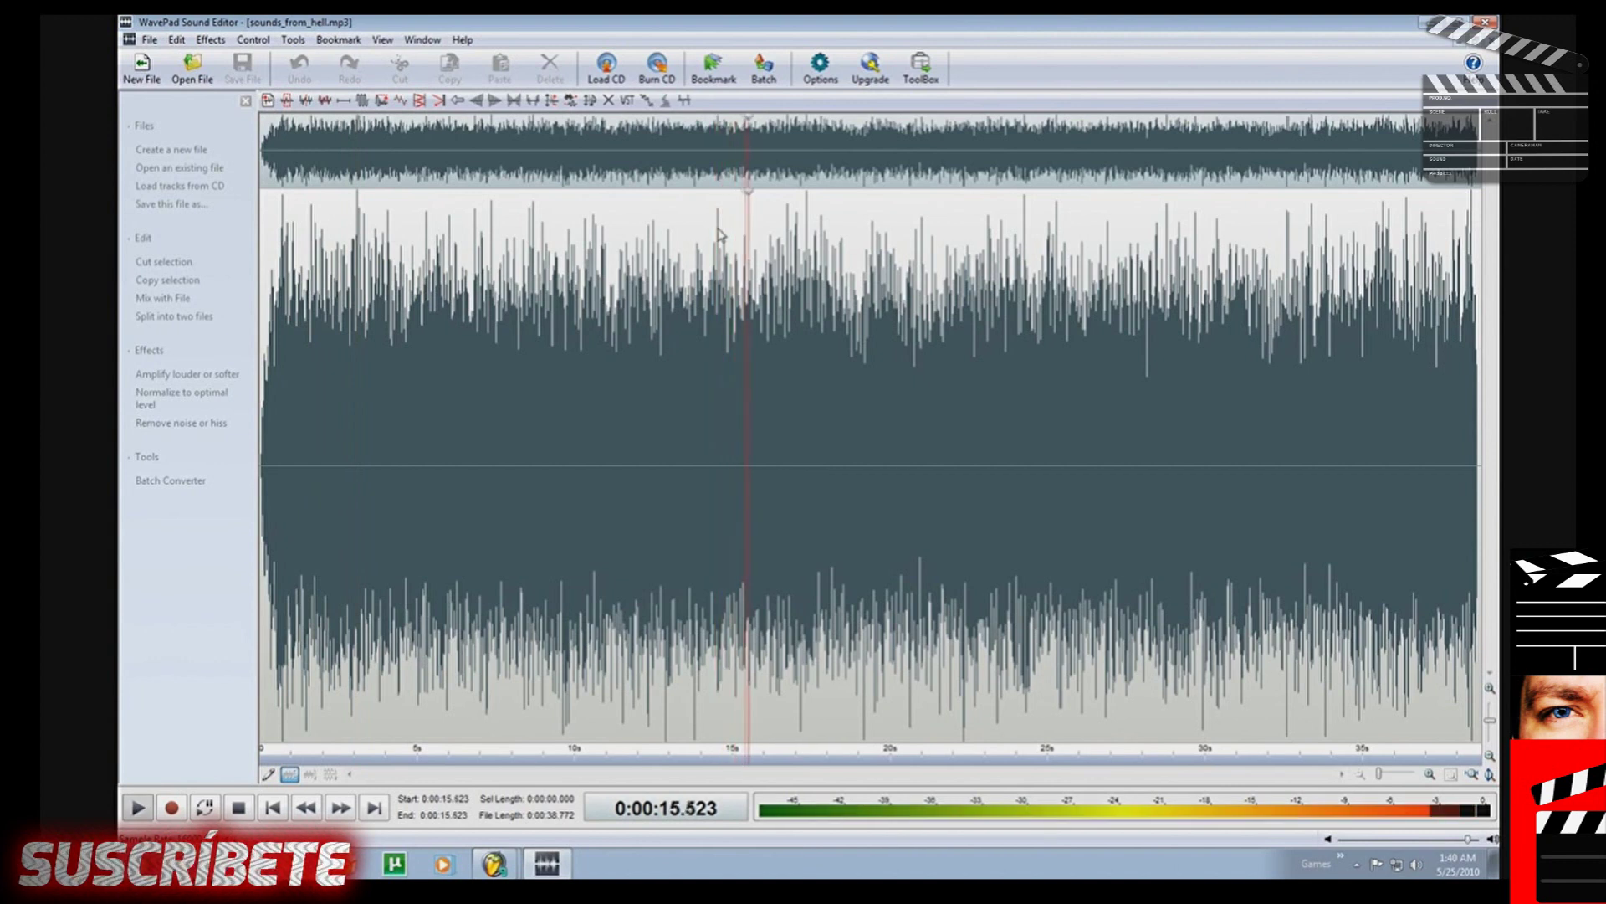
{"action": "key", "text": "space"}
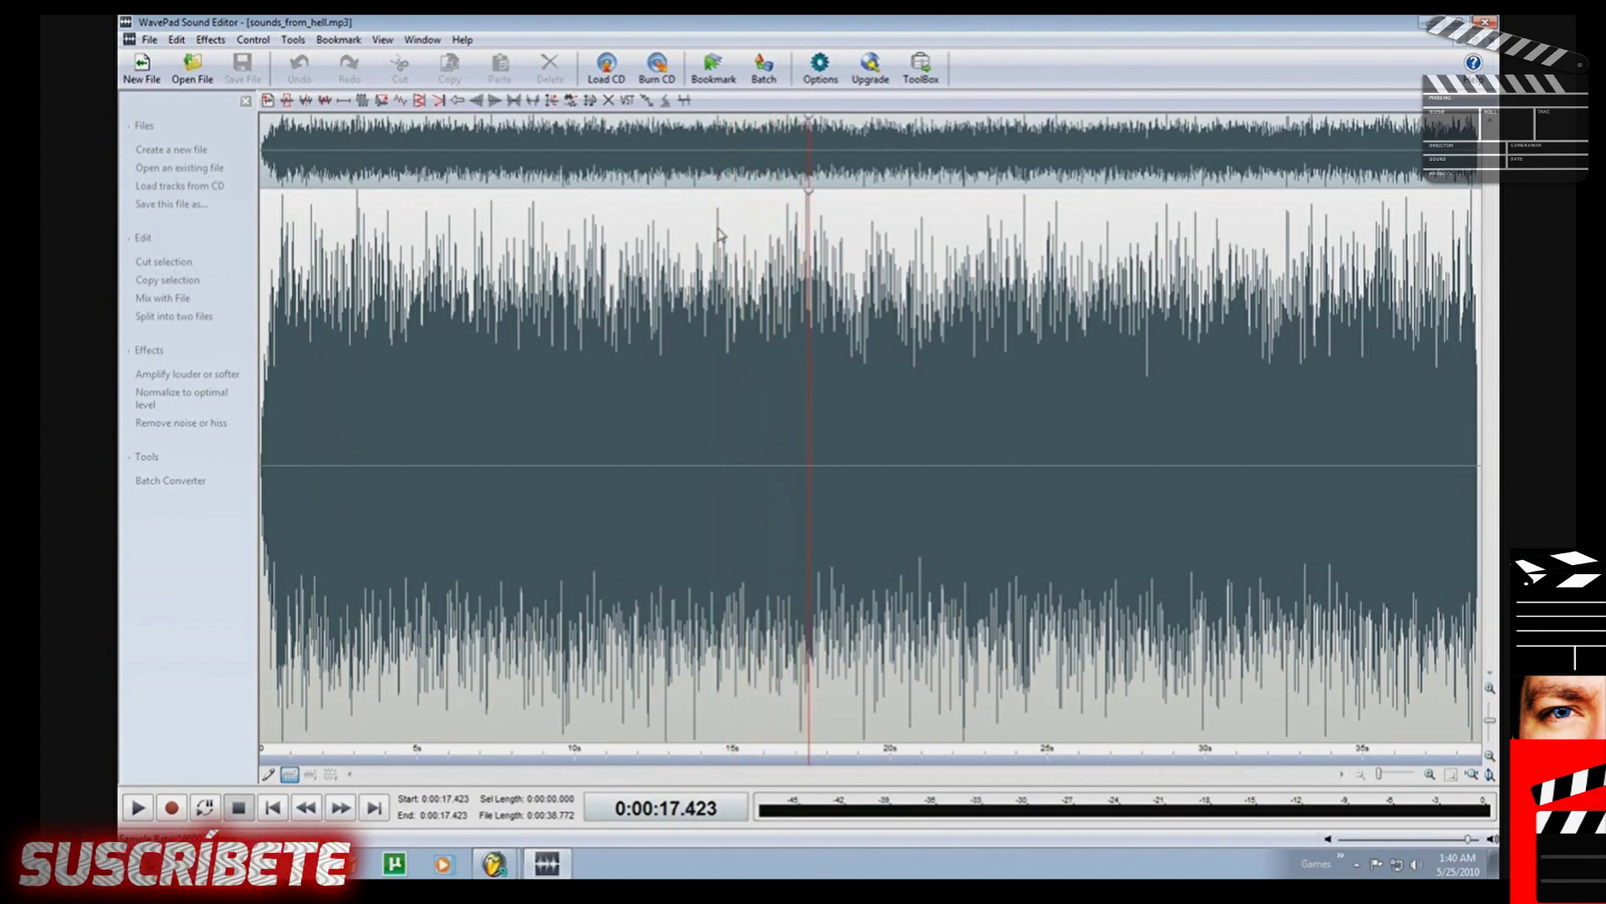
{"action": "left_click", "coordinate": [719, 234]}
{"action": "key", "text": "space"}
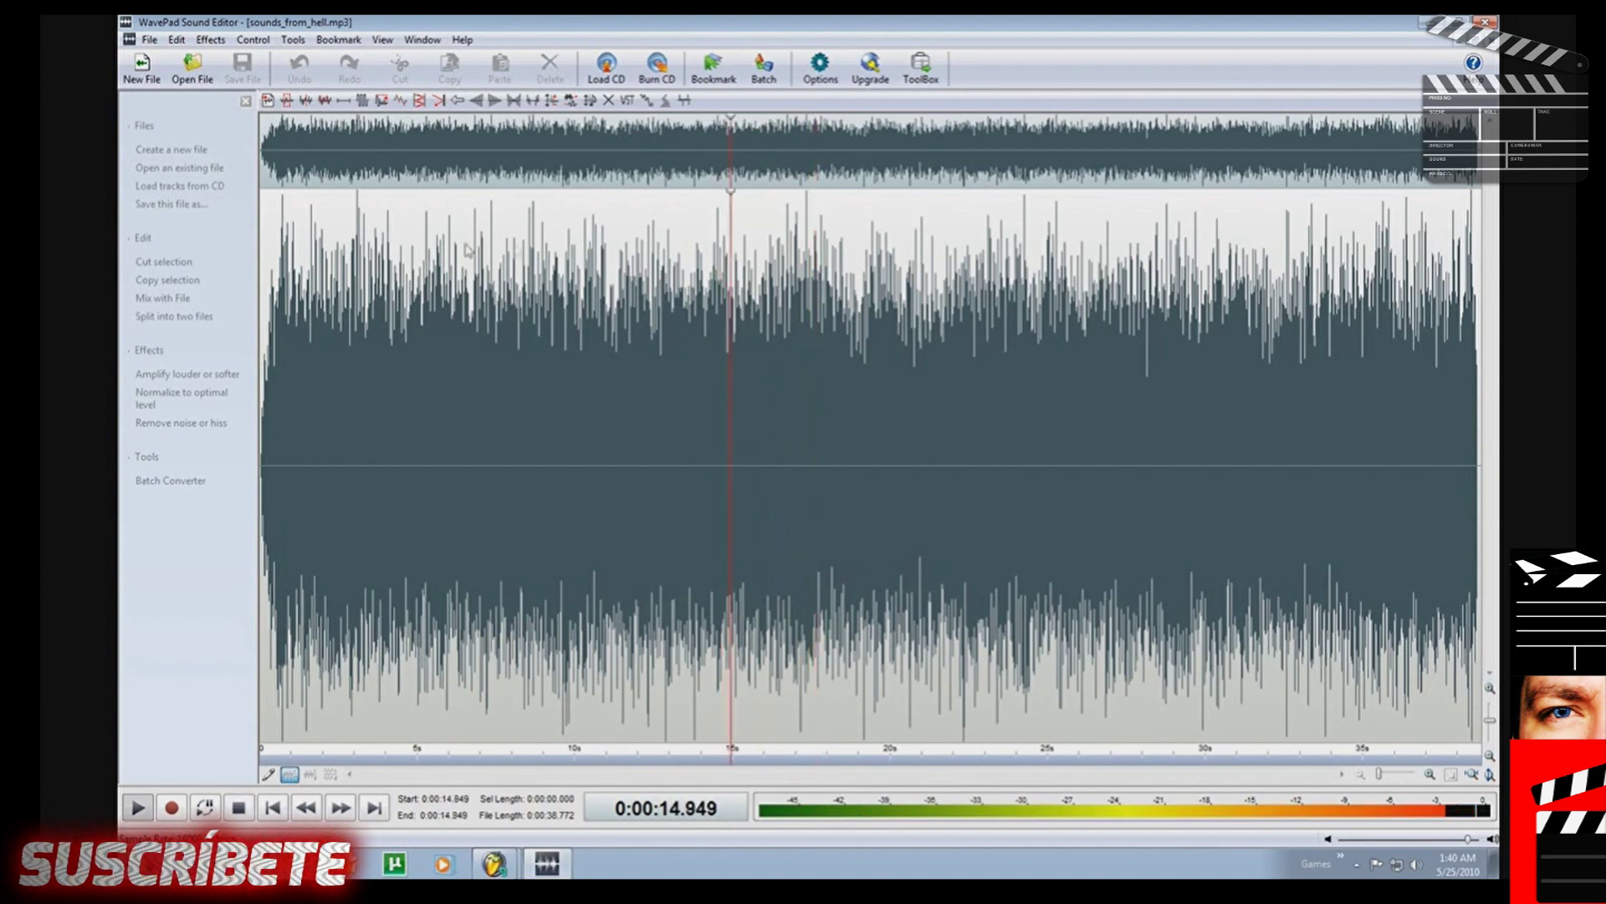
{"action": "left_click", "coordinate": [287, 218]}
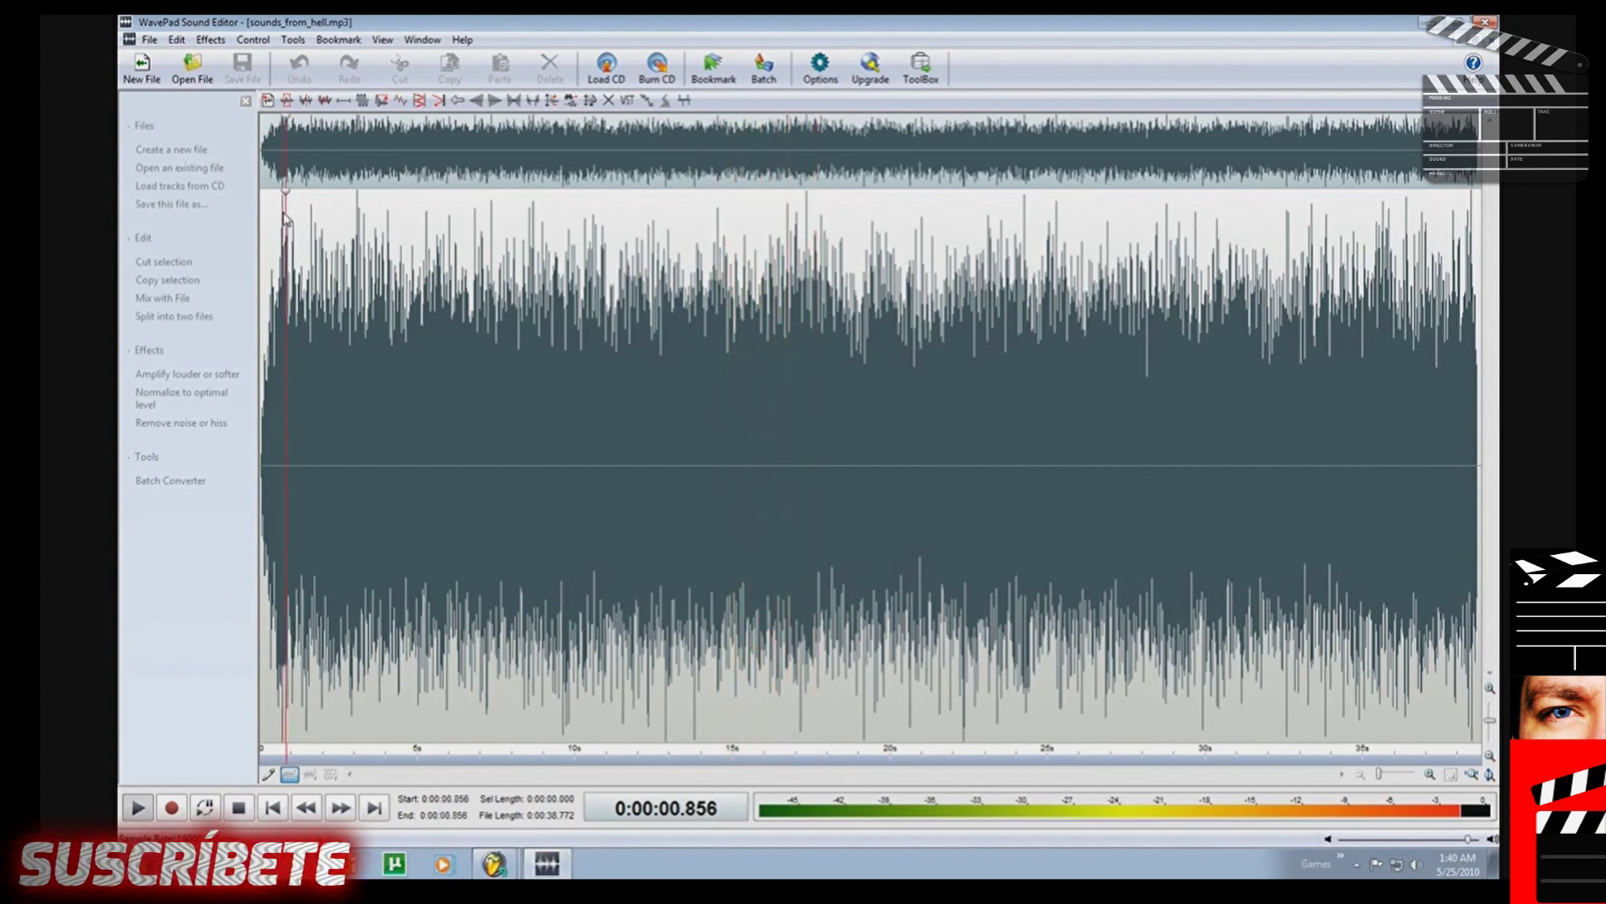
{"action": "left_click", "coordinate": [719, 235]}
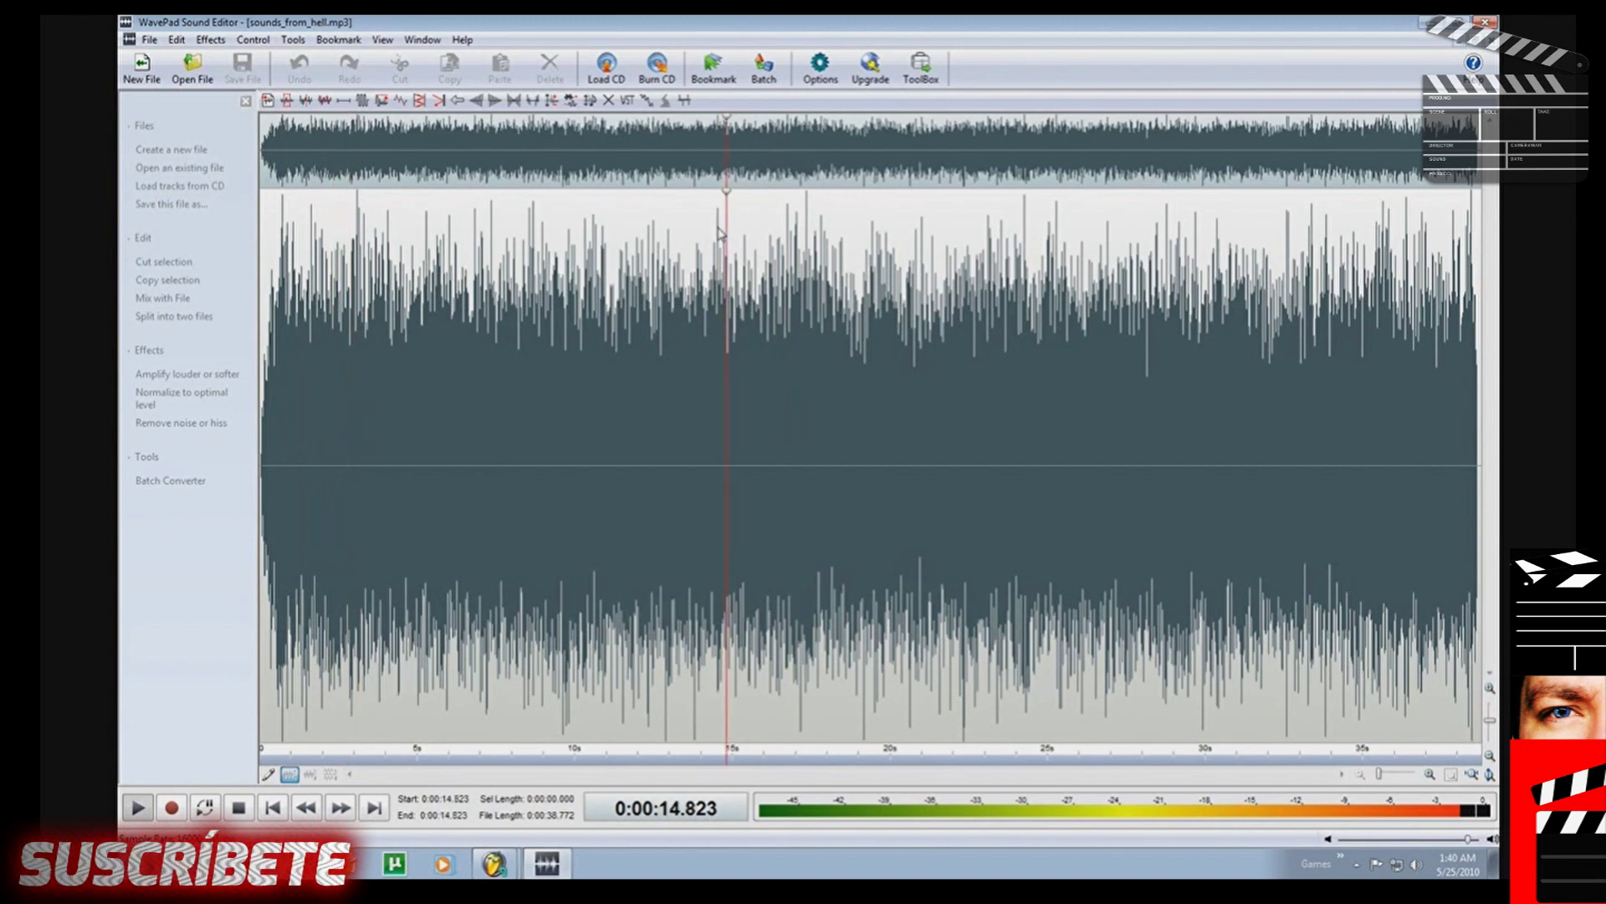
{"action": "left_click", "coordinate": [283, 223]}
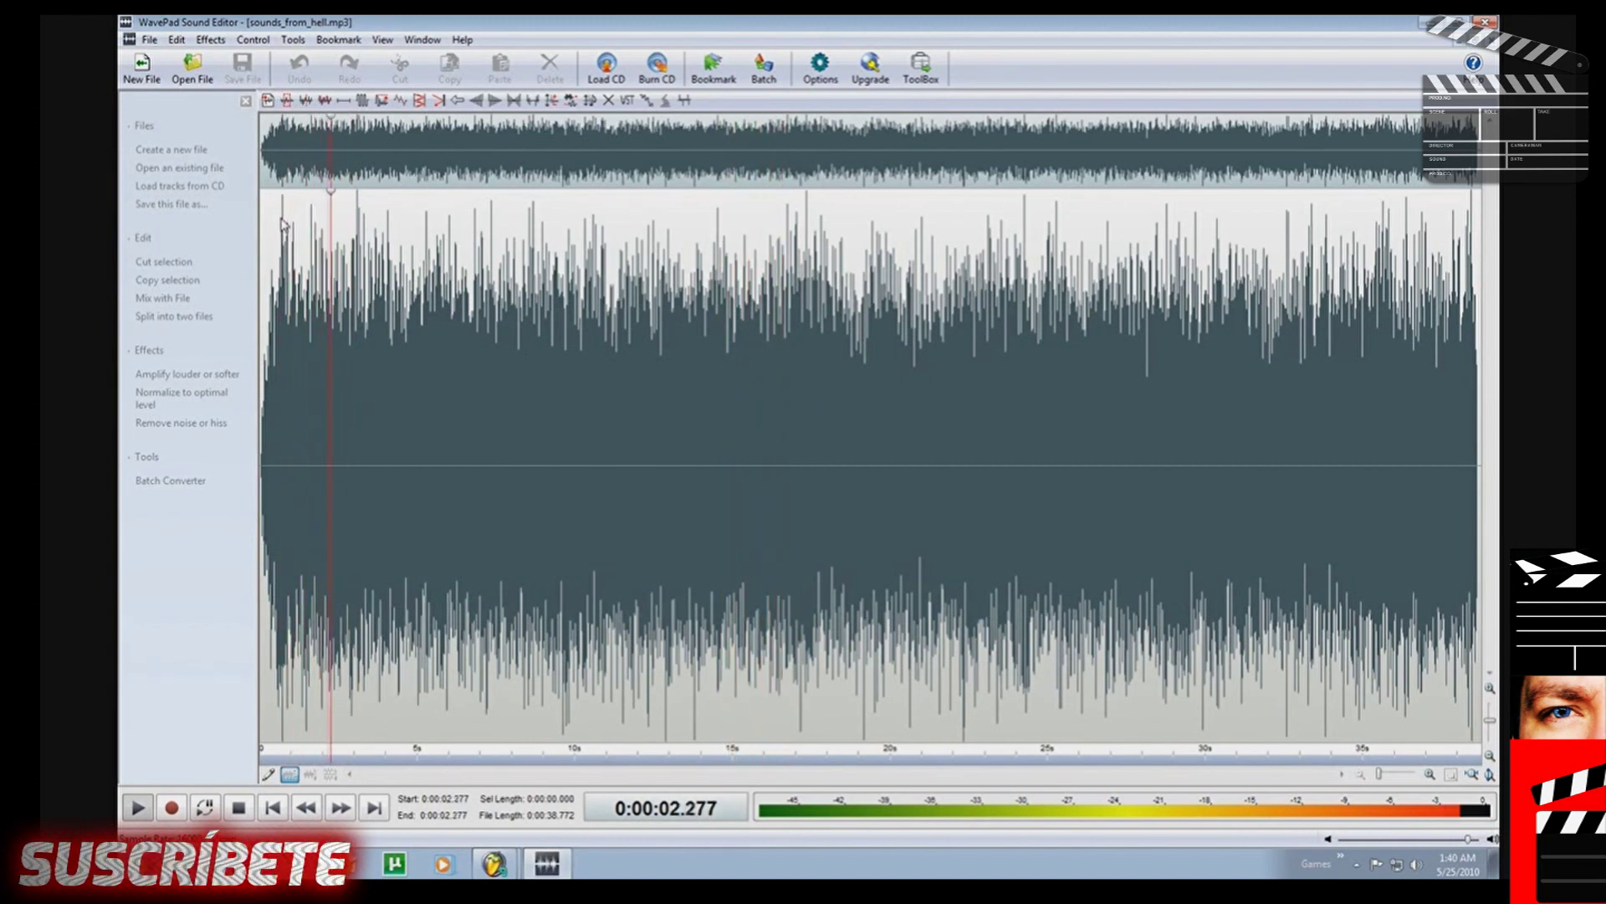
{"action": "key", "text": "space"}
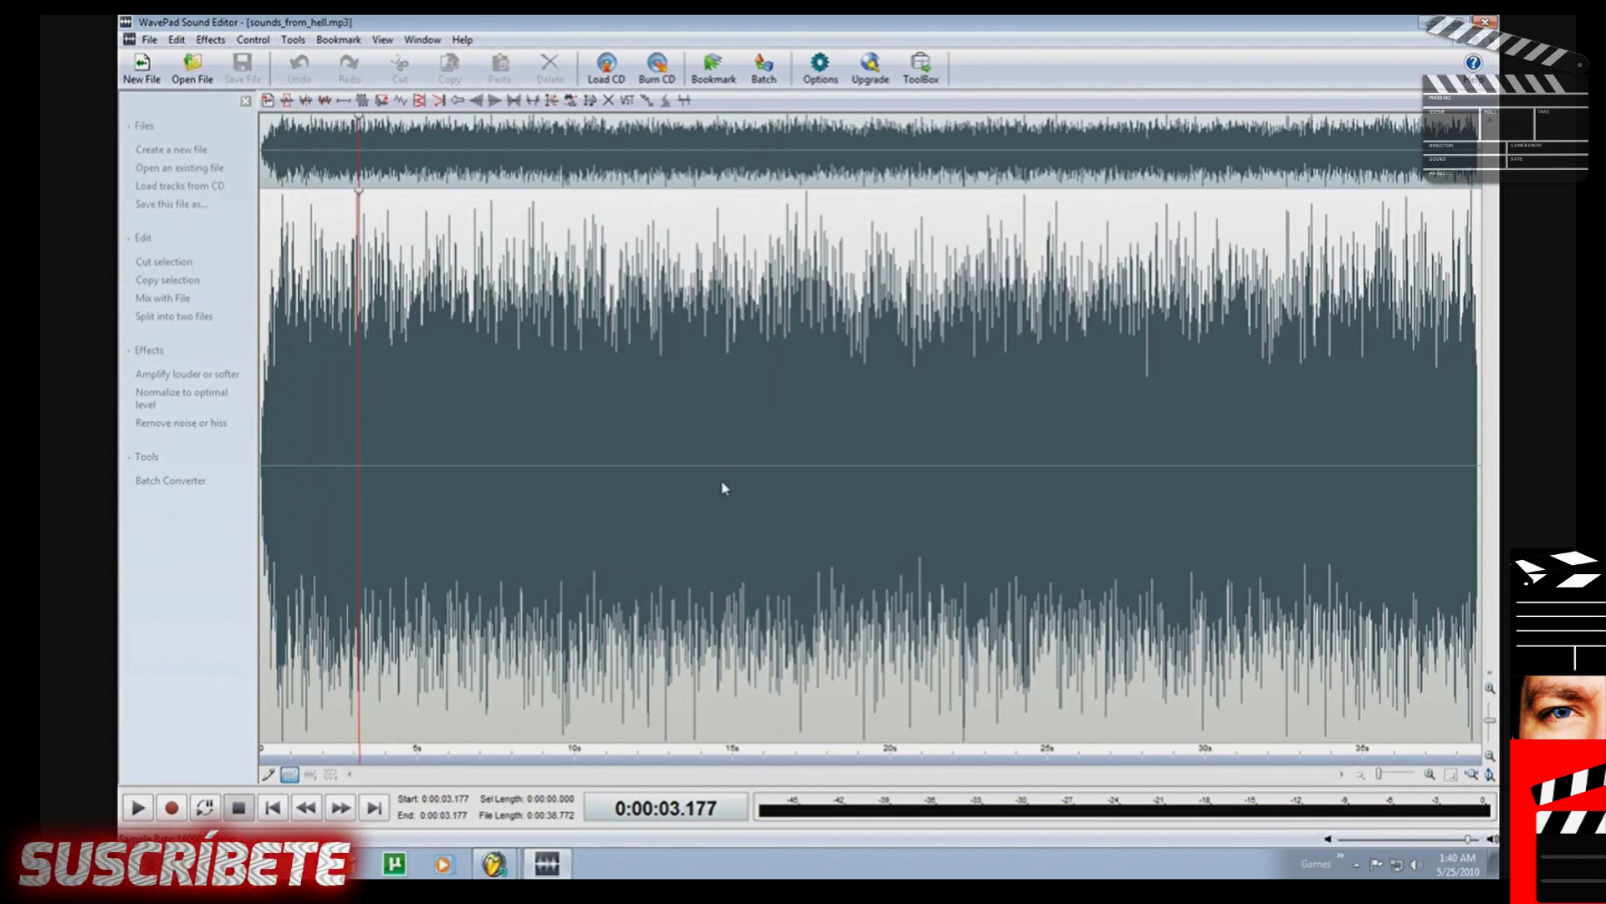
{"action": "left_click", "coordinate": [637, 729]}
{"action": "key", "text": "space"}
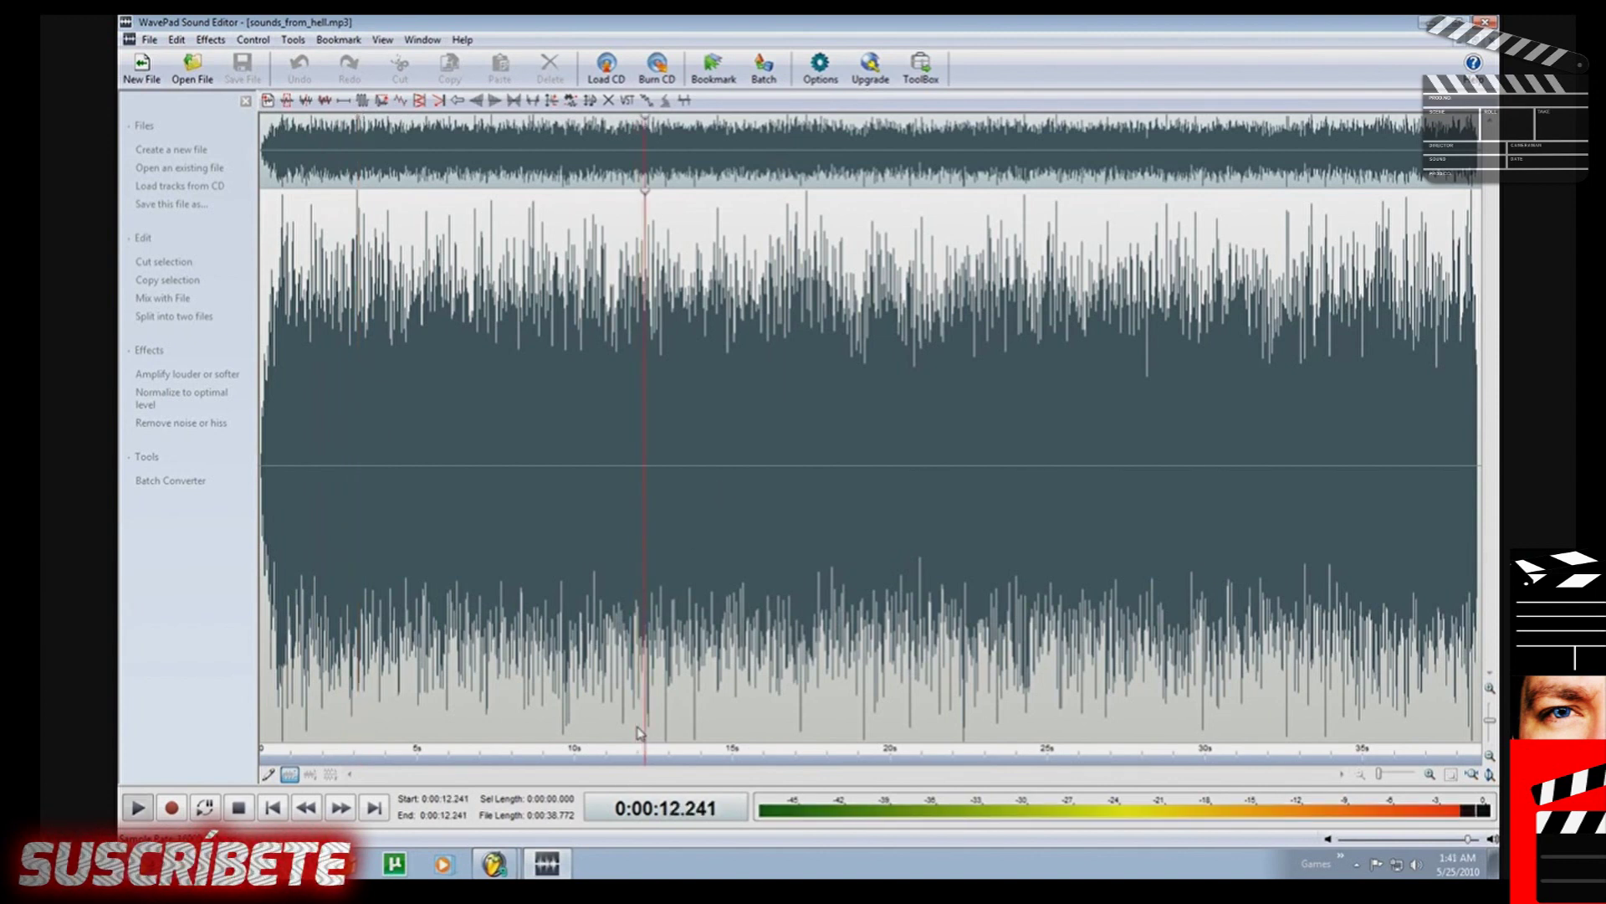
{"action": "left_click", "coordinate": [636, 715]}
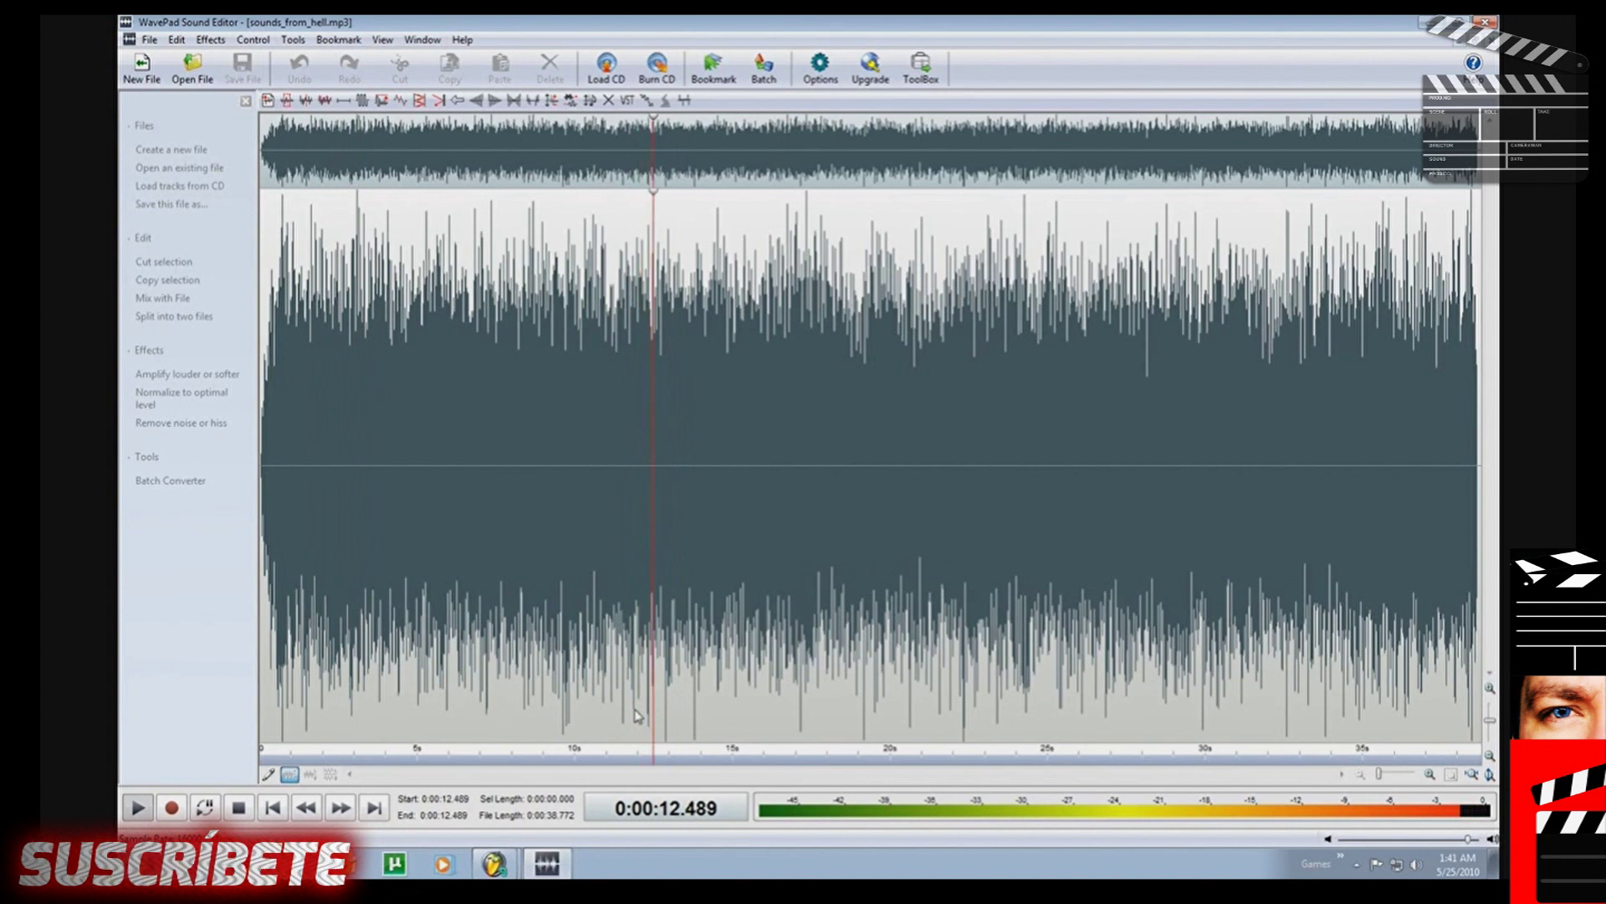
{"action": "key", "text": "space"}
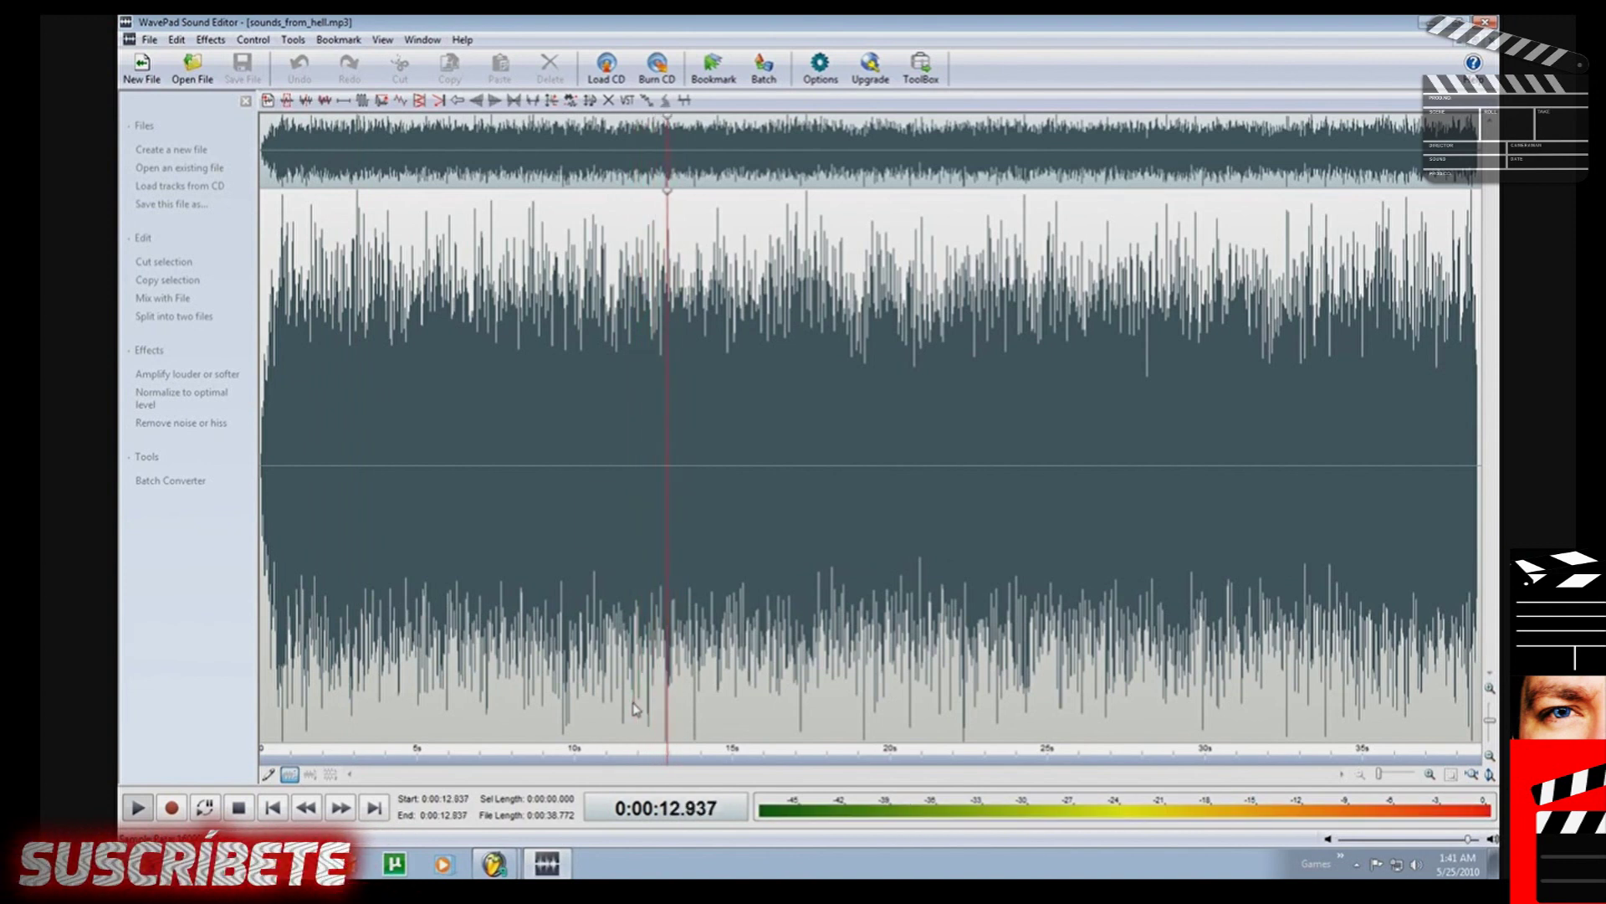
{"action": "key", "text": "space"}
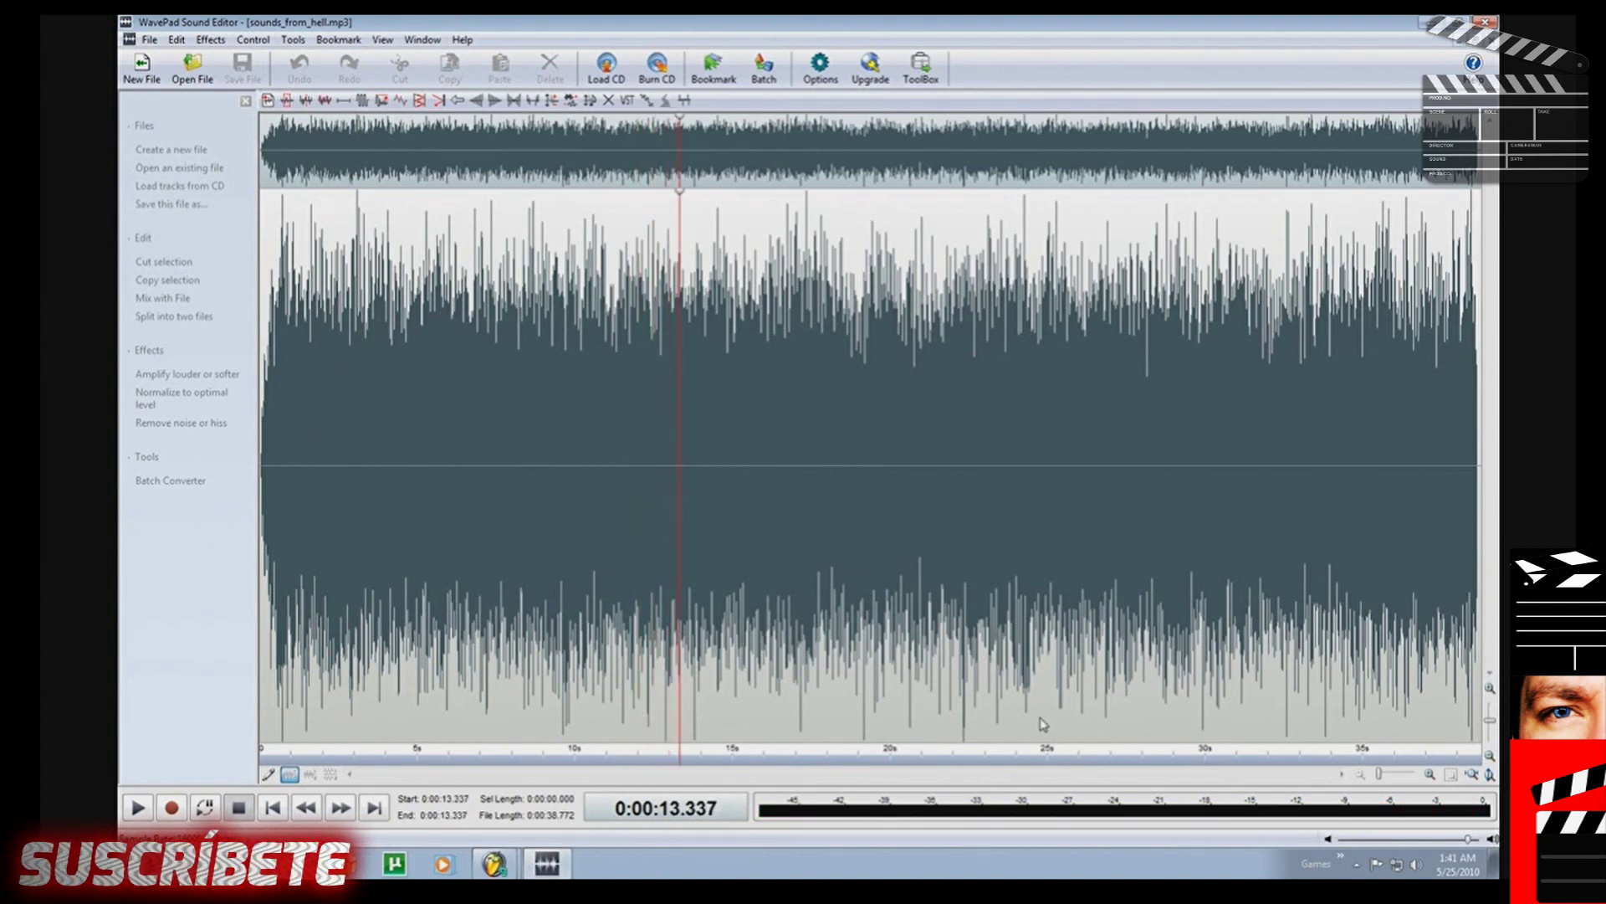
{"action": "left_click", "coordinate": [1045, 724]}
{"action": "key", "text": "space"}
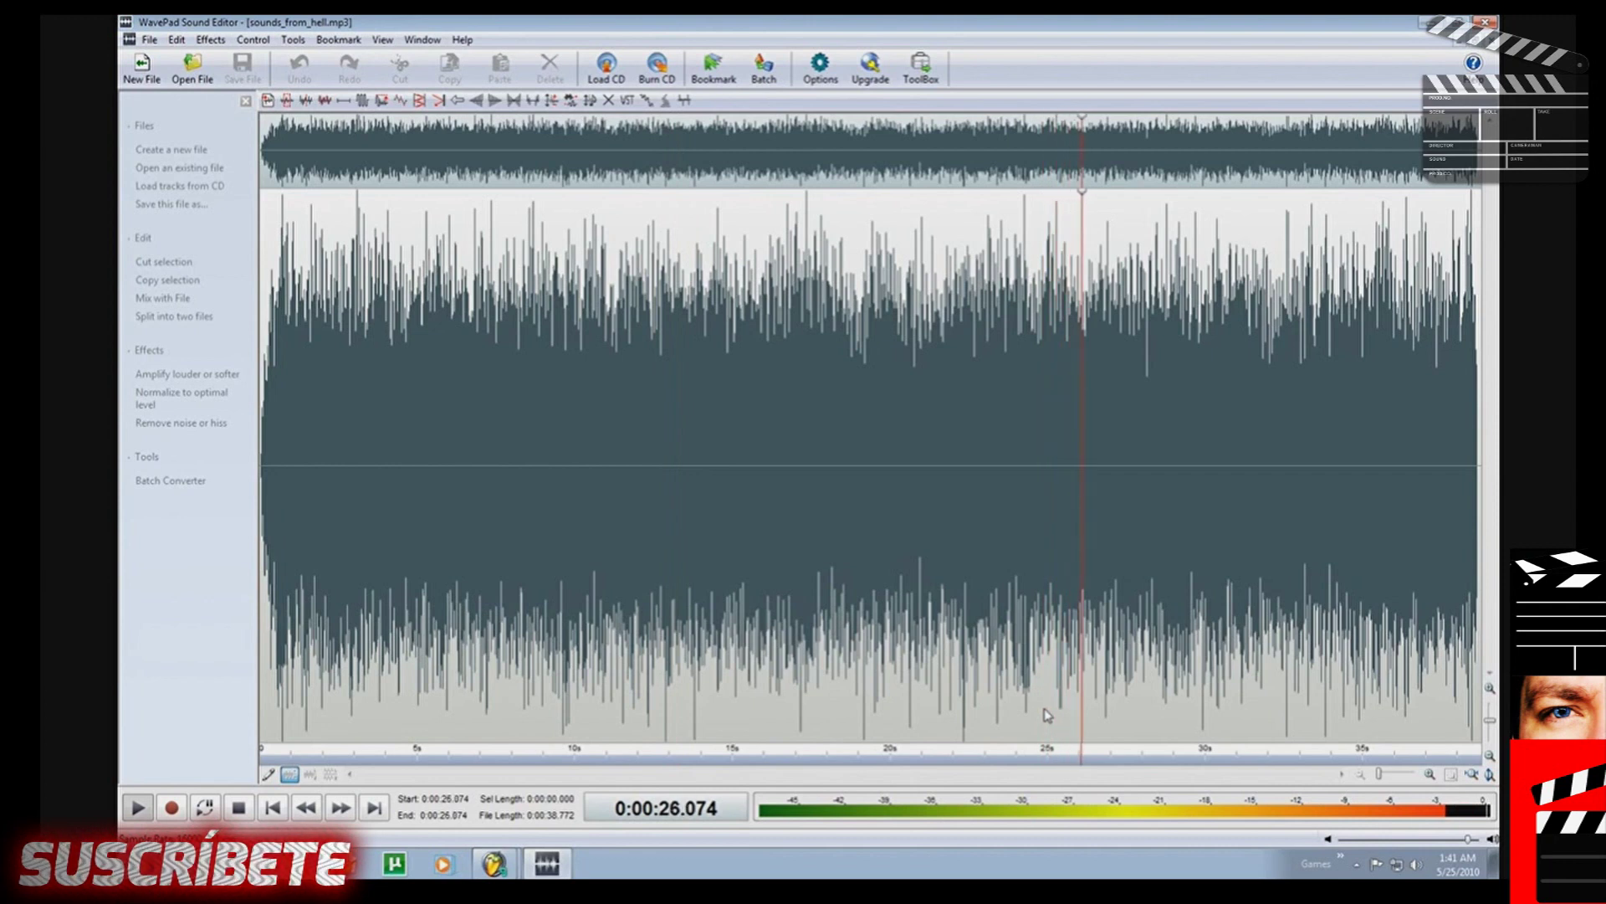
{"action": "left_click", "coordinate": [1044, 716]}
{"action": "key", "text": "space"}
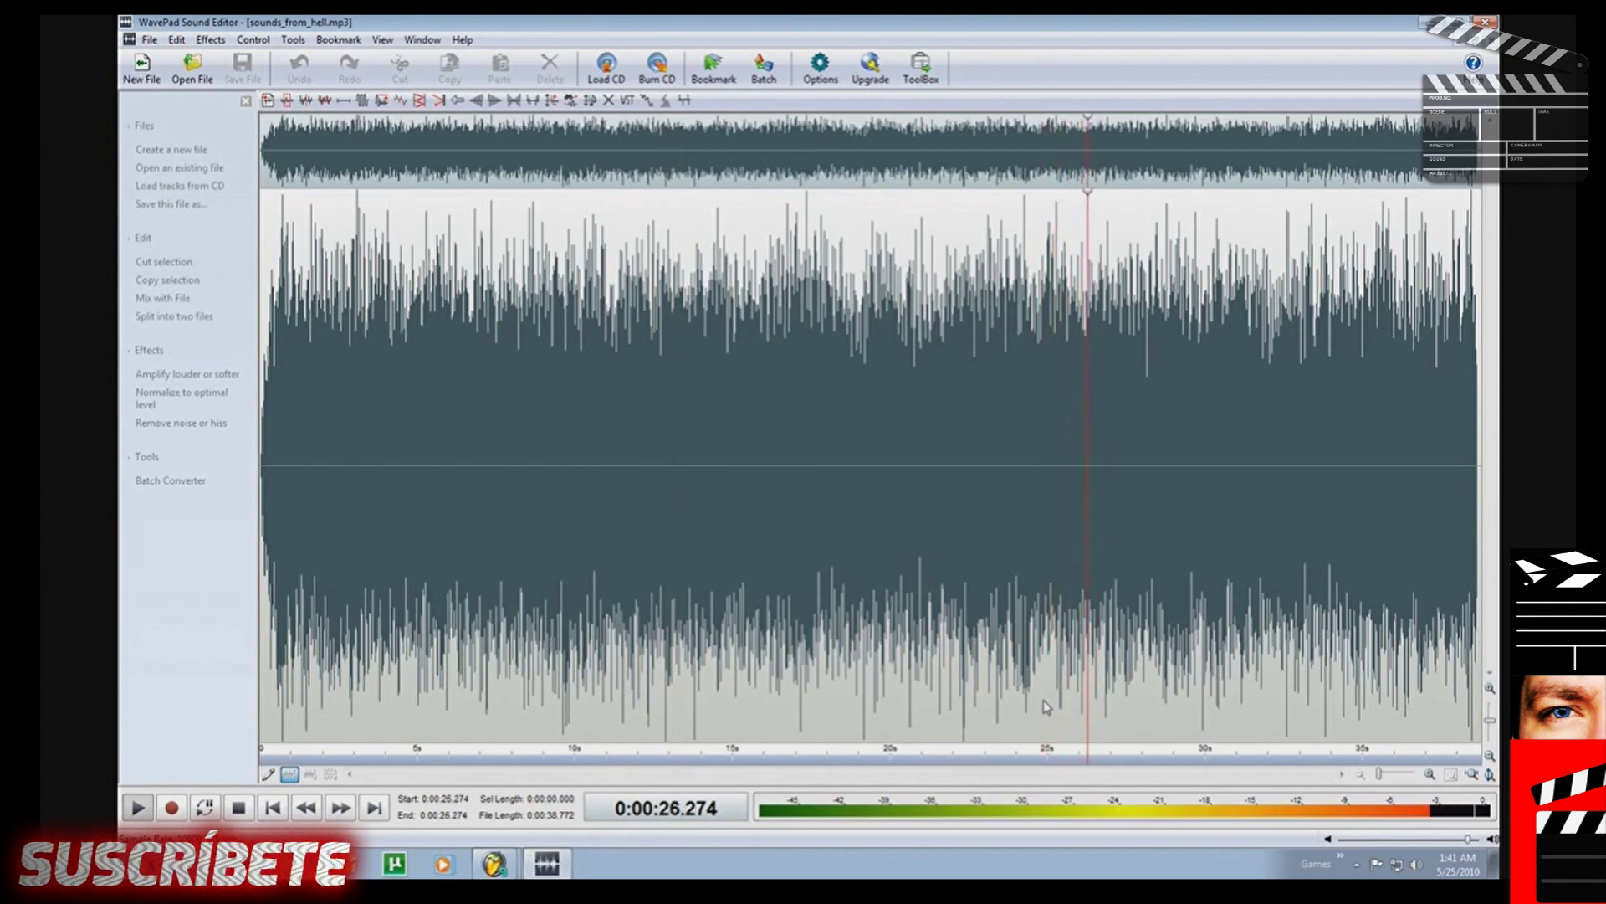
{"action": "left_click", "coordinate": [1044, 709]}
{"action": "key", "text": "space"}
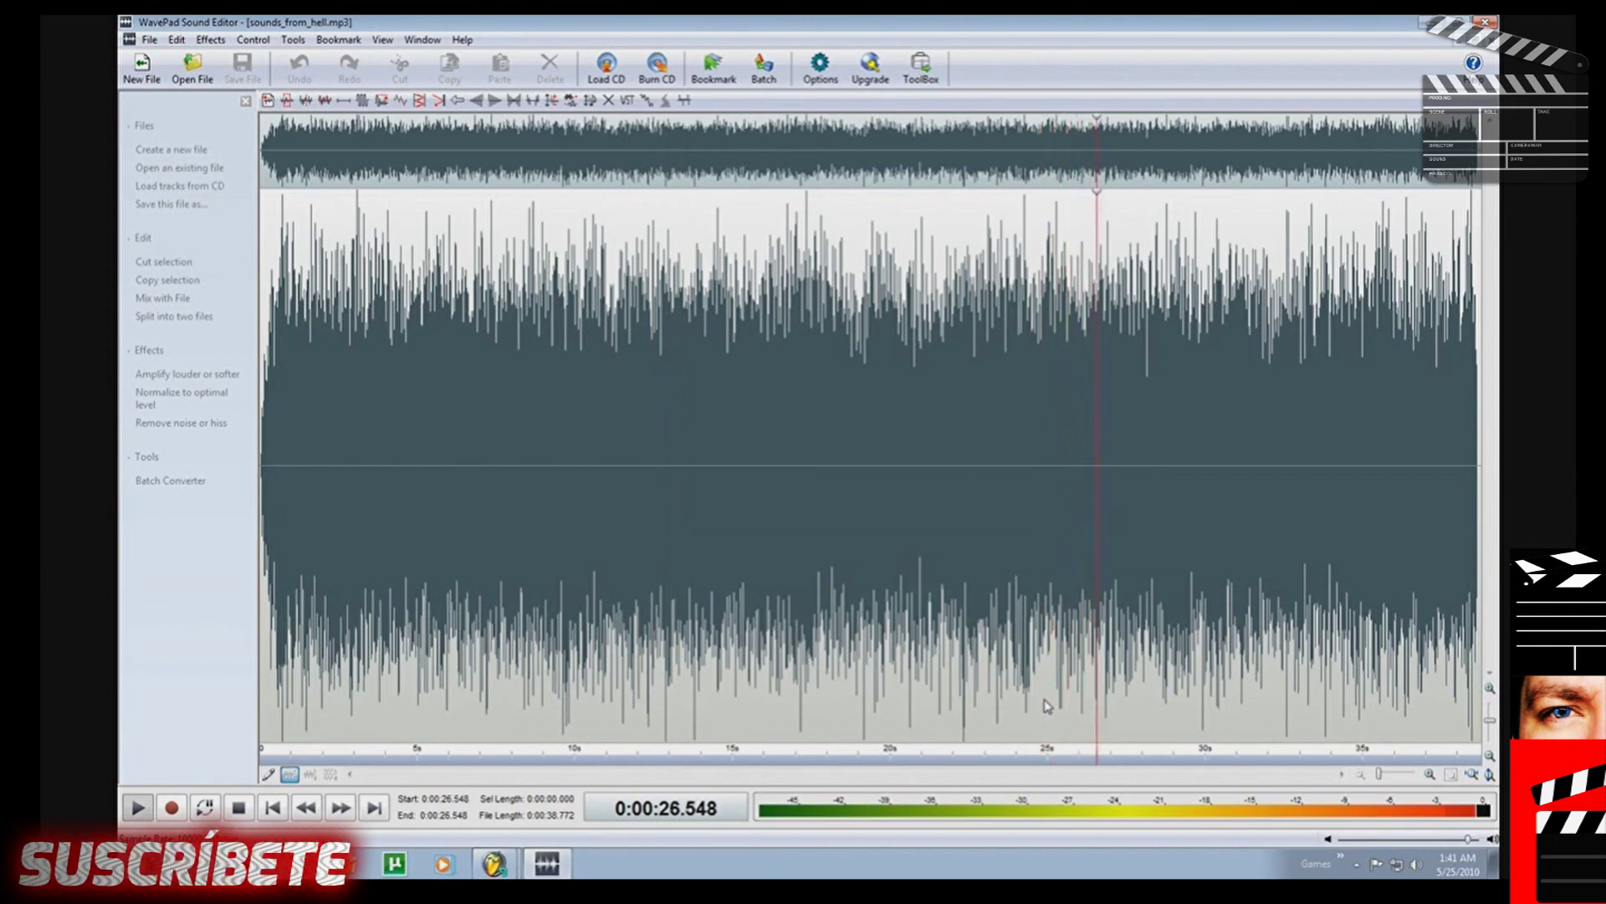
{"action": "left_click", "coordinate": [1043, 707]}
{"action": "key", "text": "space"}
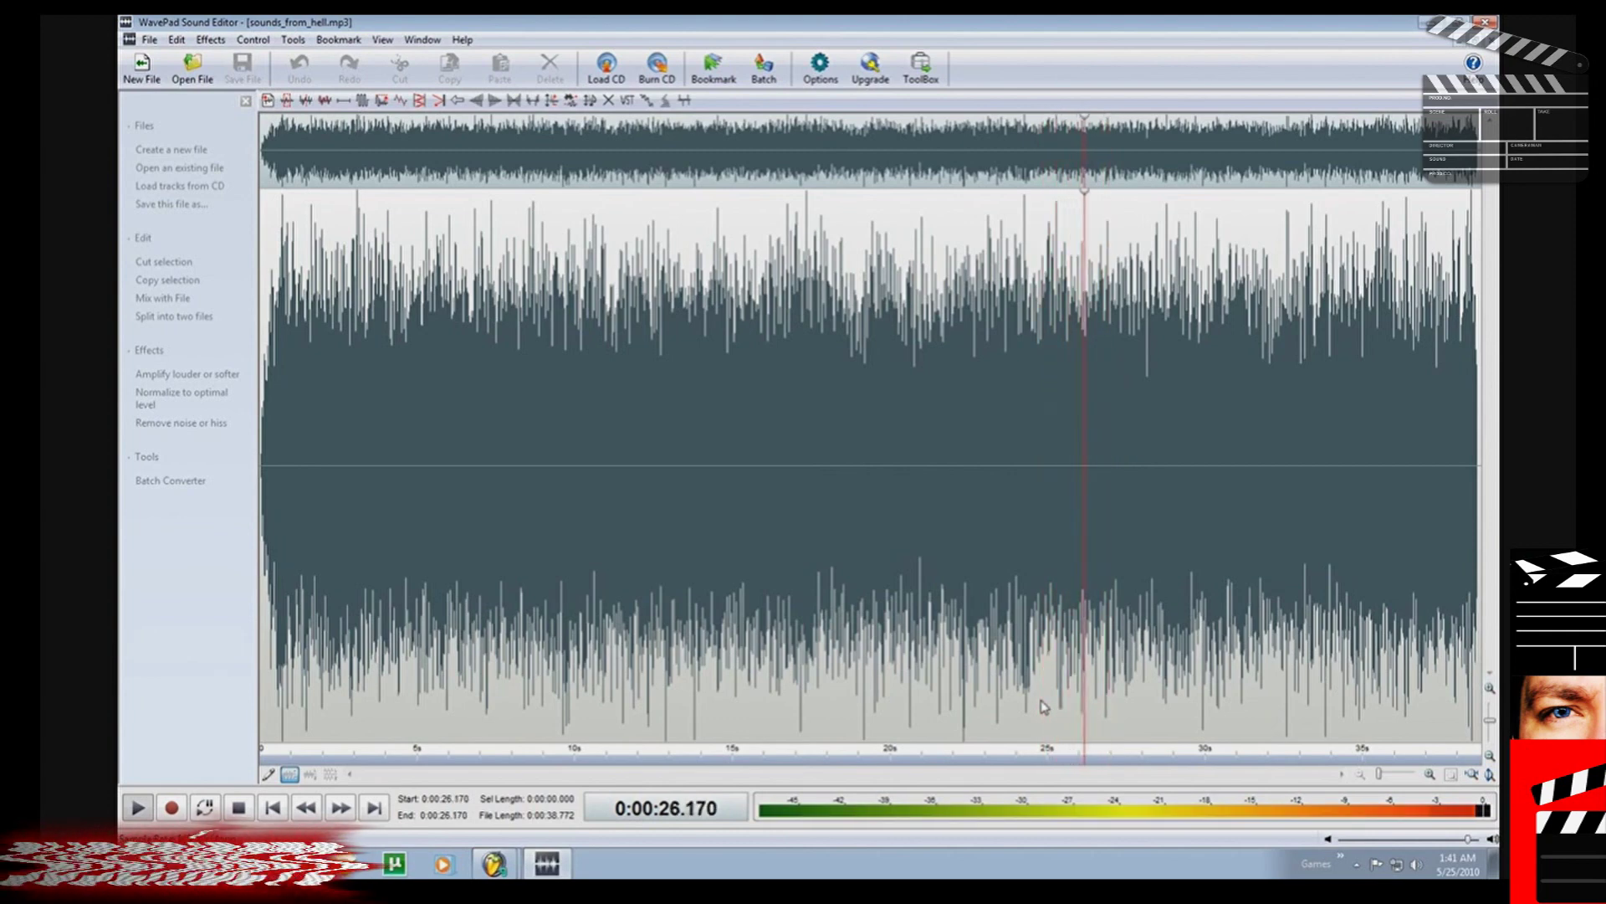
{"action": "key", "text": "space"}
{"action": "left_click", "coordinate": [1420, 730]}
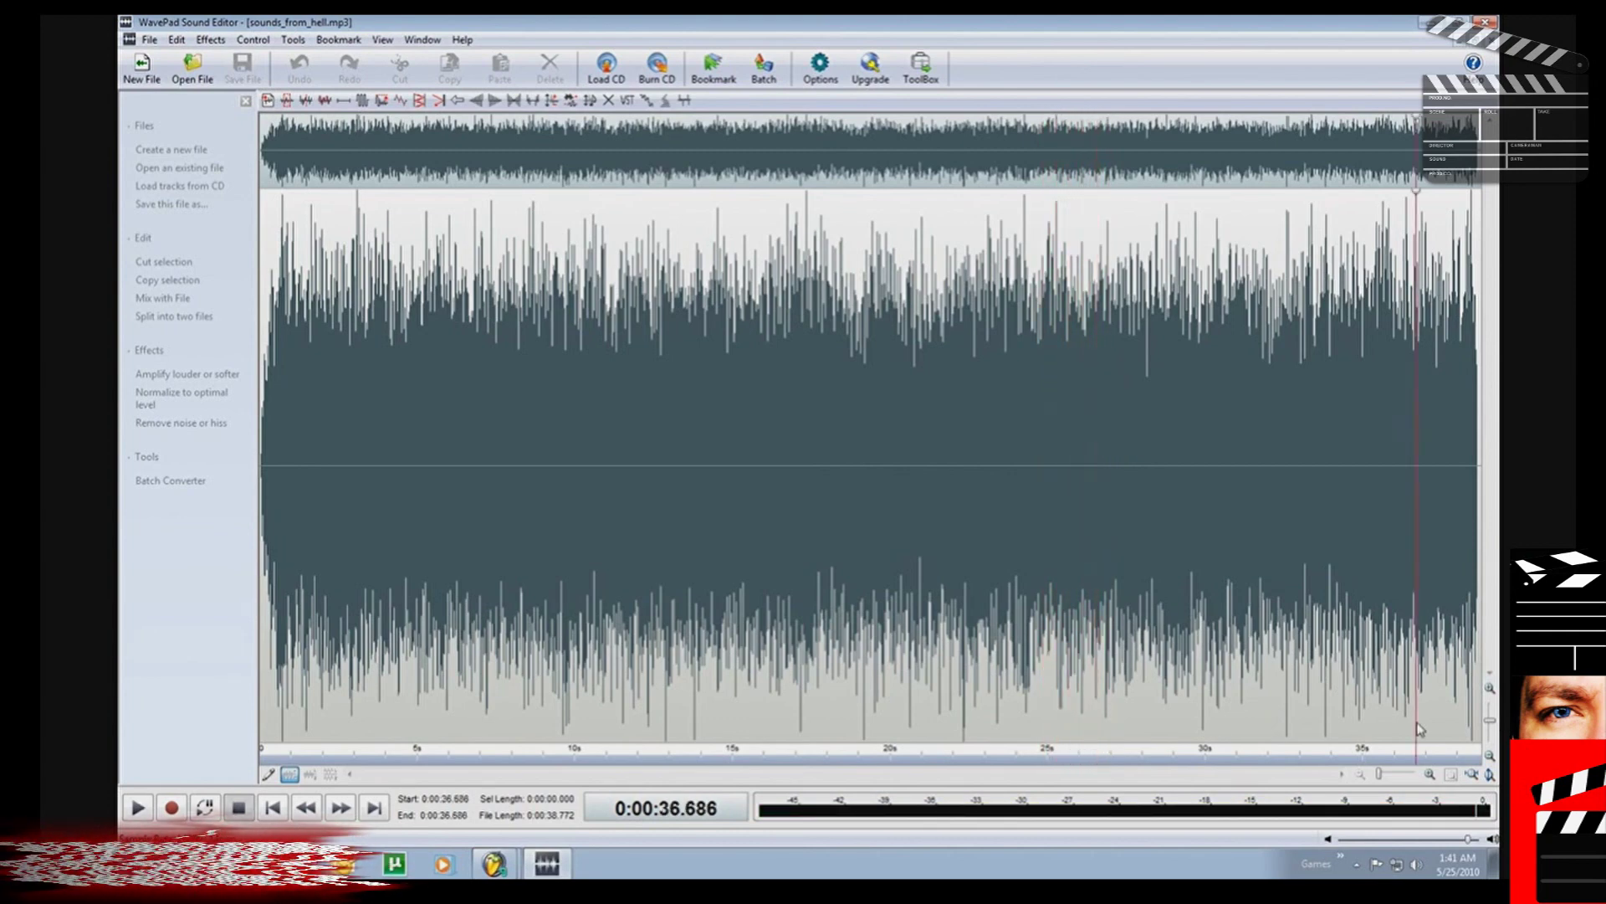
{"action": "key", "text": "space"}
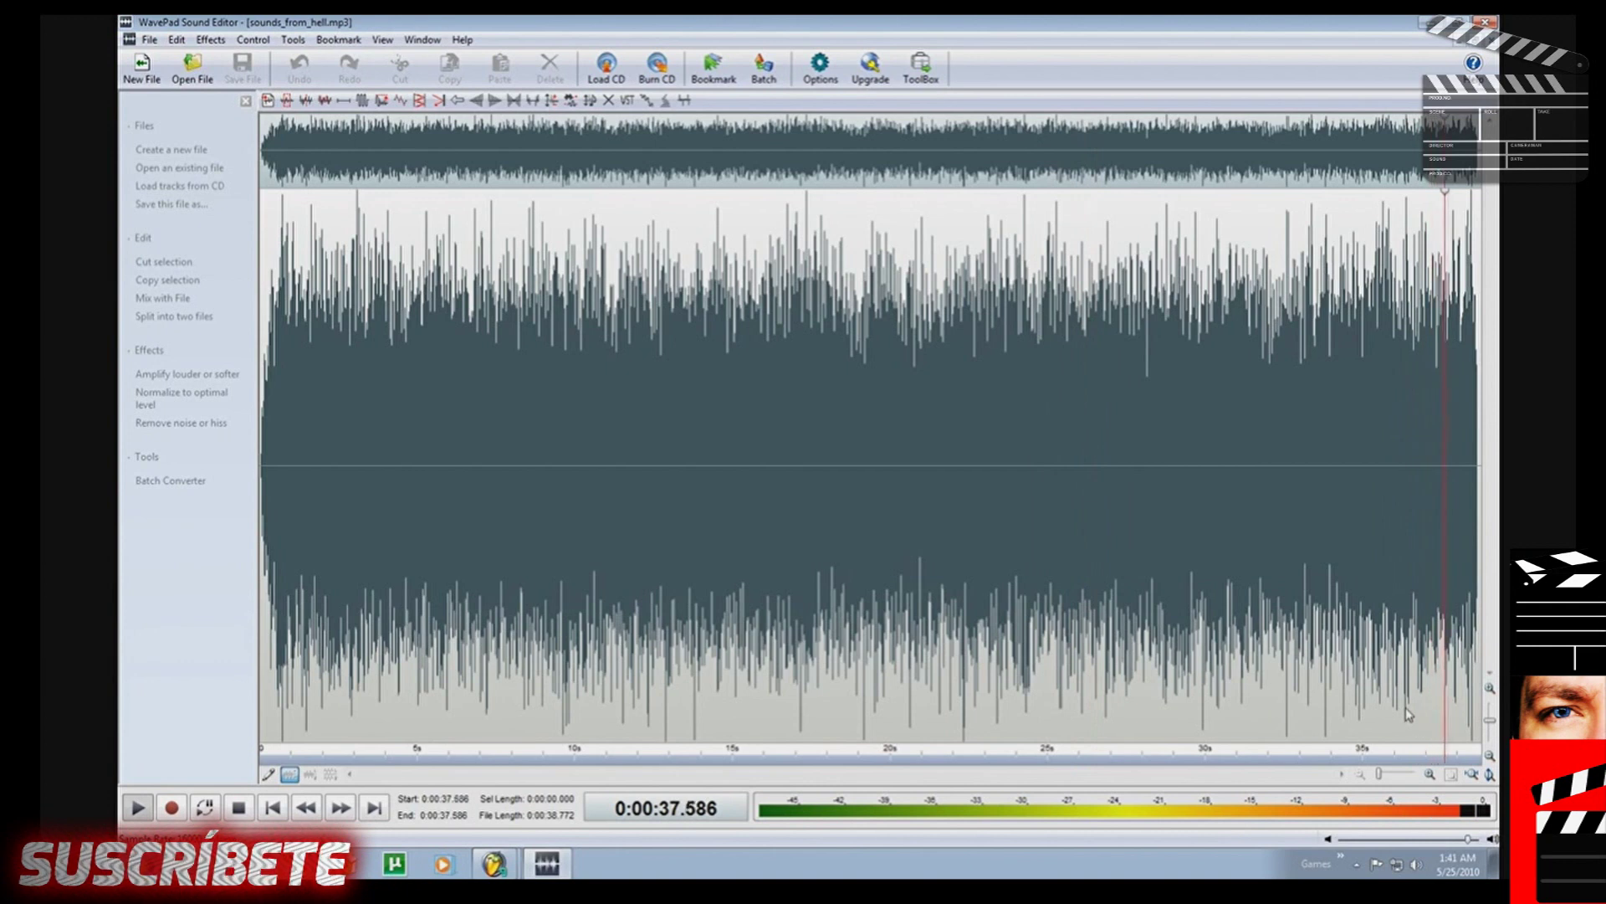
{"action": "left_click", "coordinate": [1406, 706]}
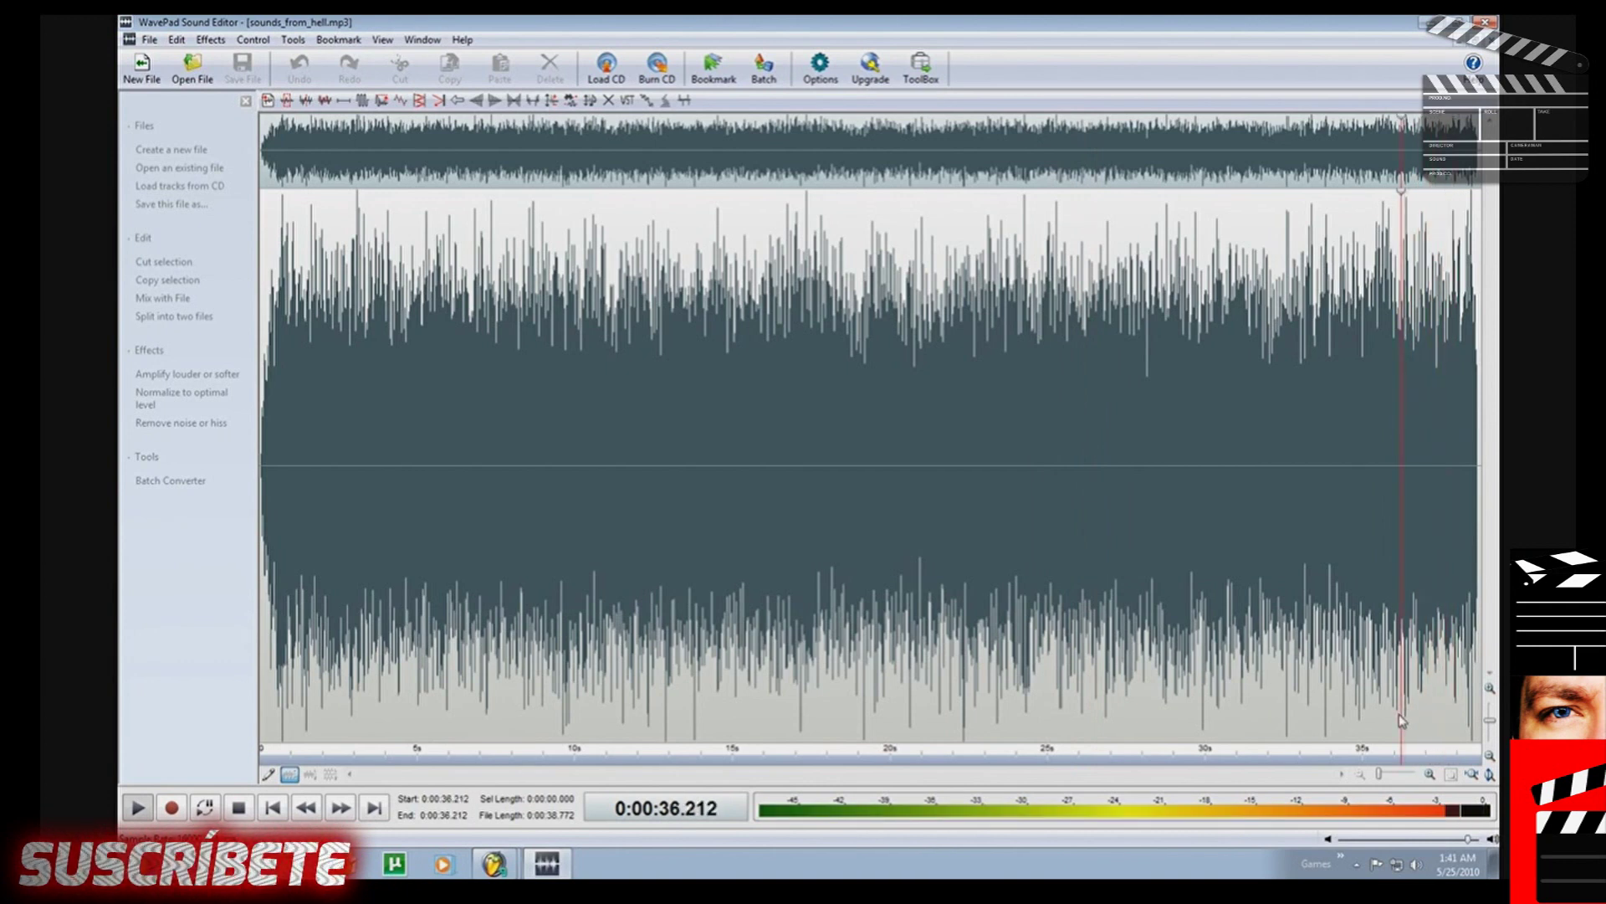
{"action": "key", "text": "space"}
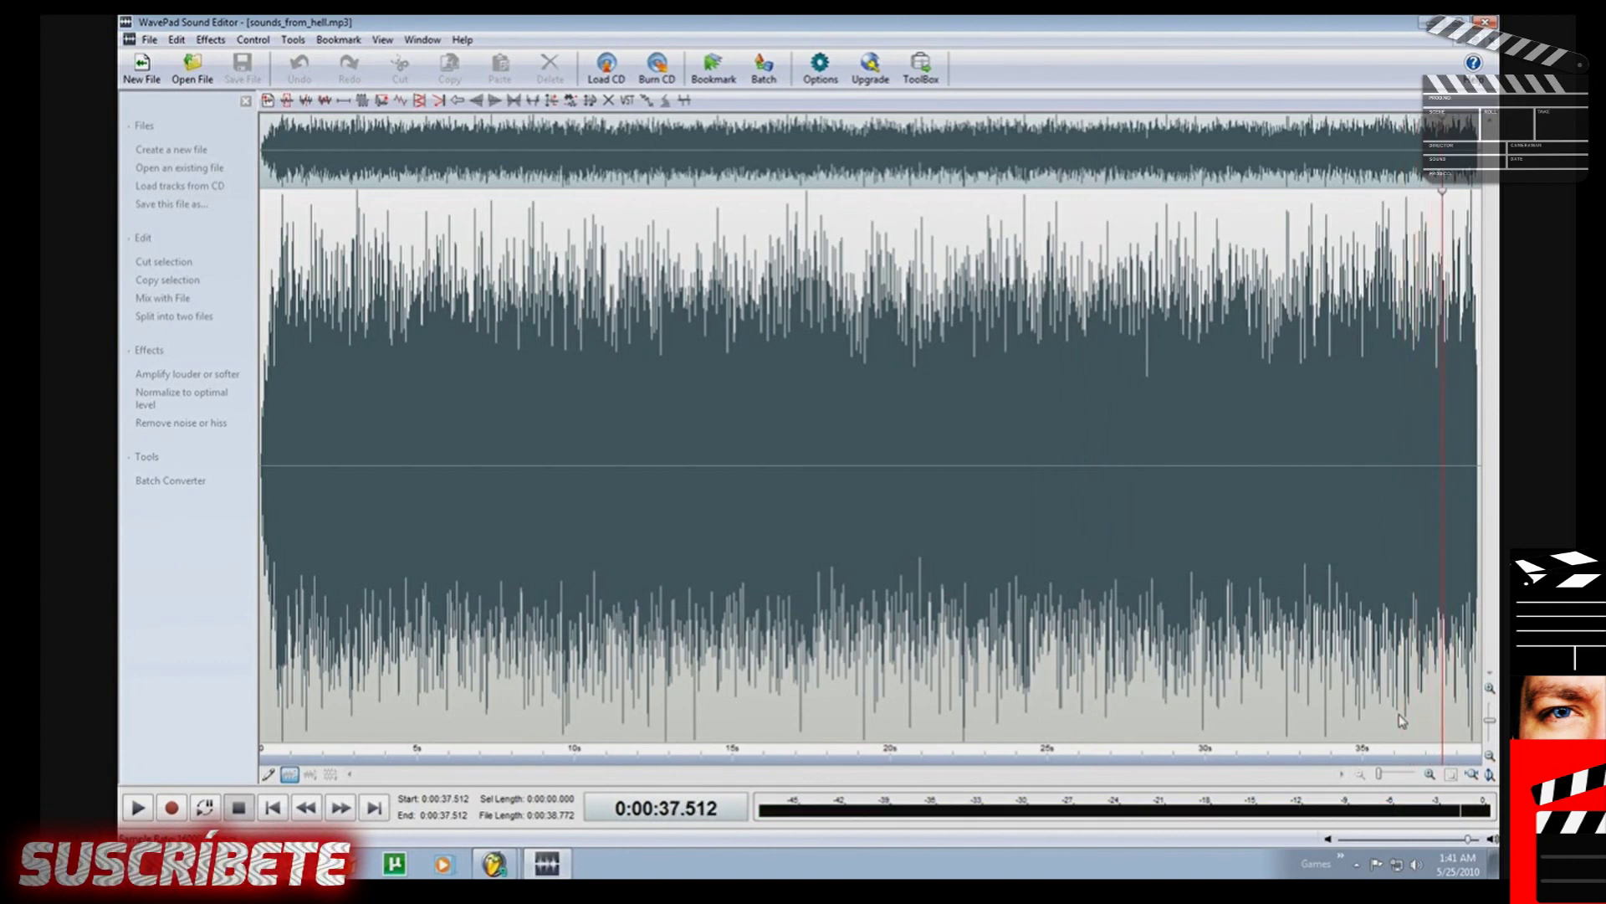
{"action": "key", "text": "space"}
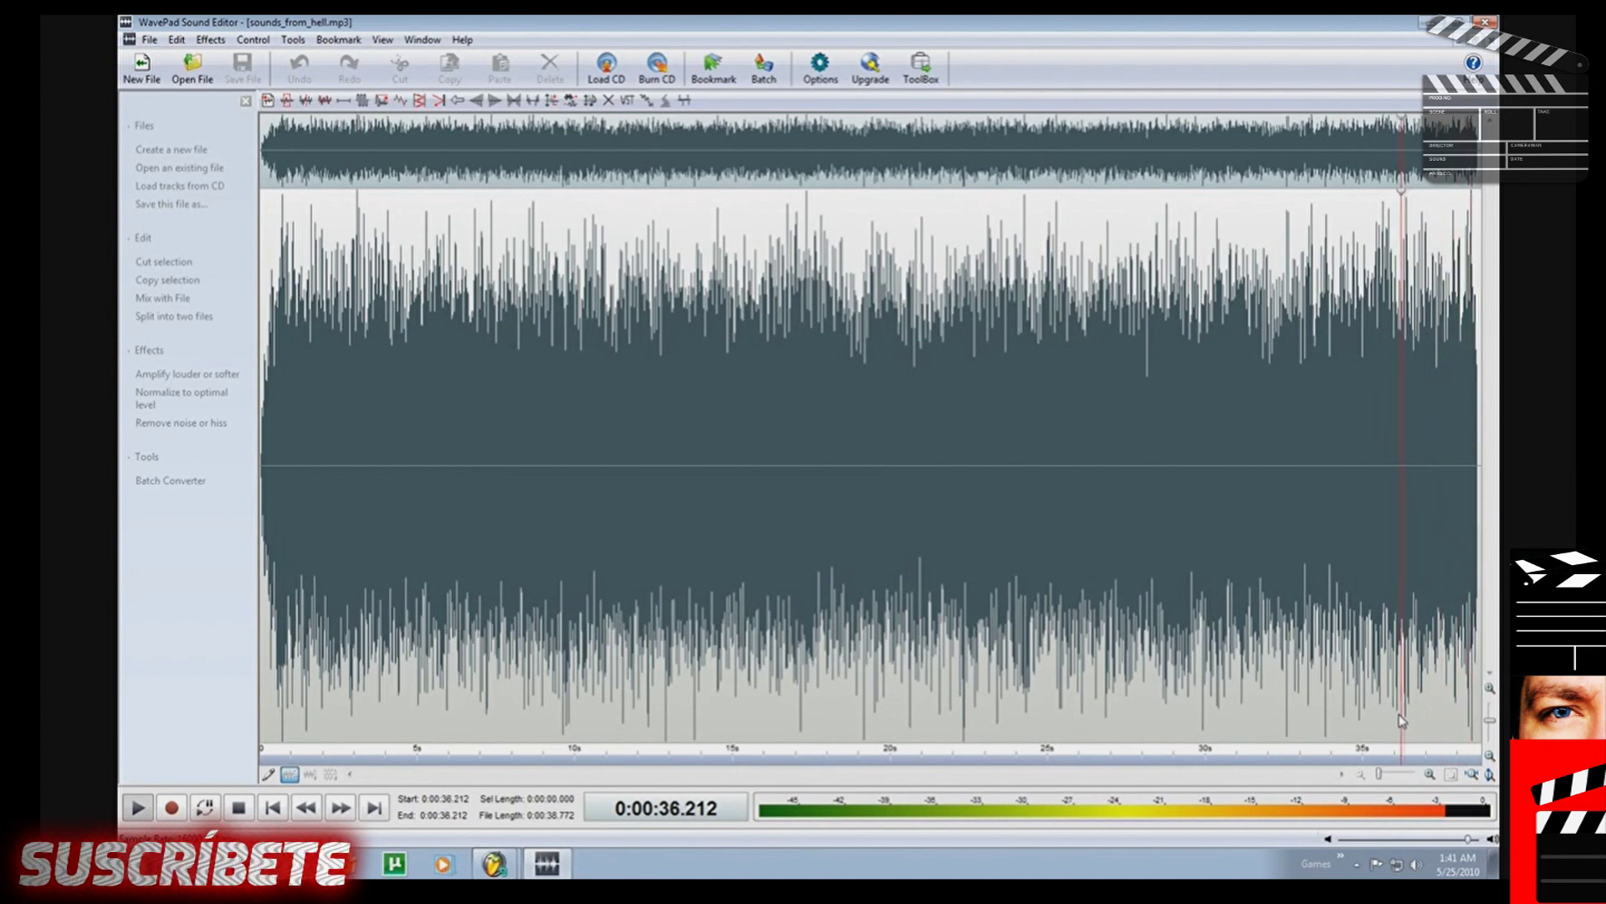
{"action": "left_click", "coordinate": [1042, 723]}
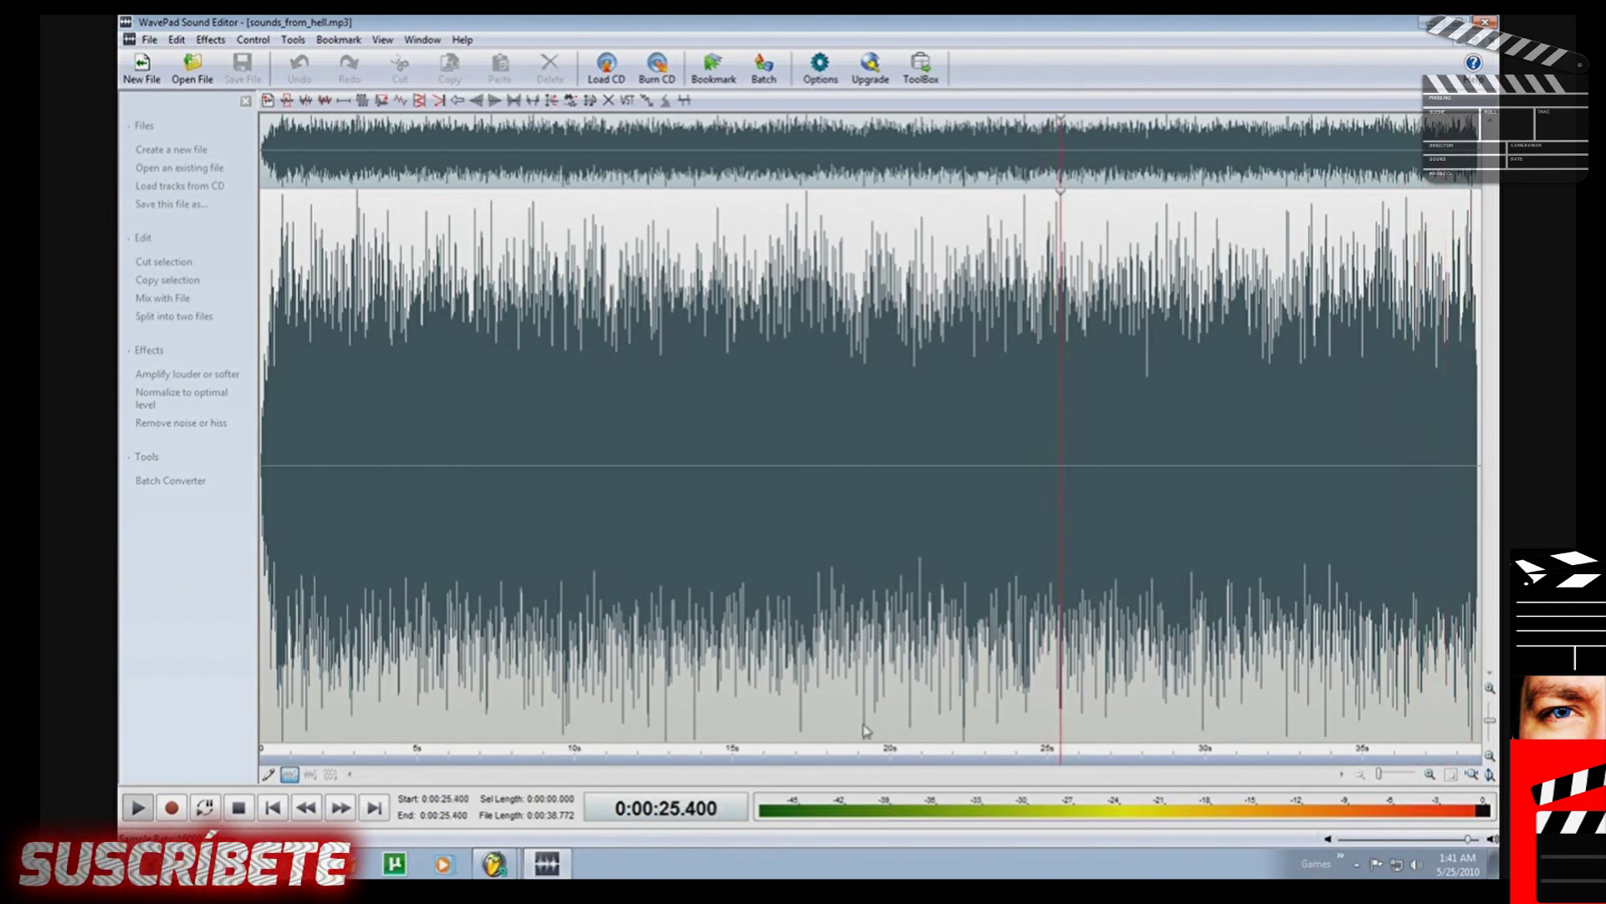
{"action": "left_click", "coordinate": [640, 730]}
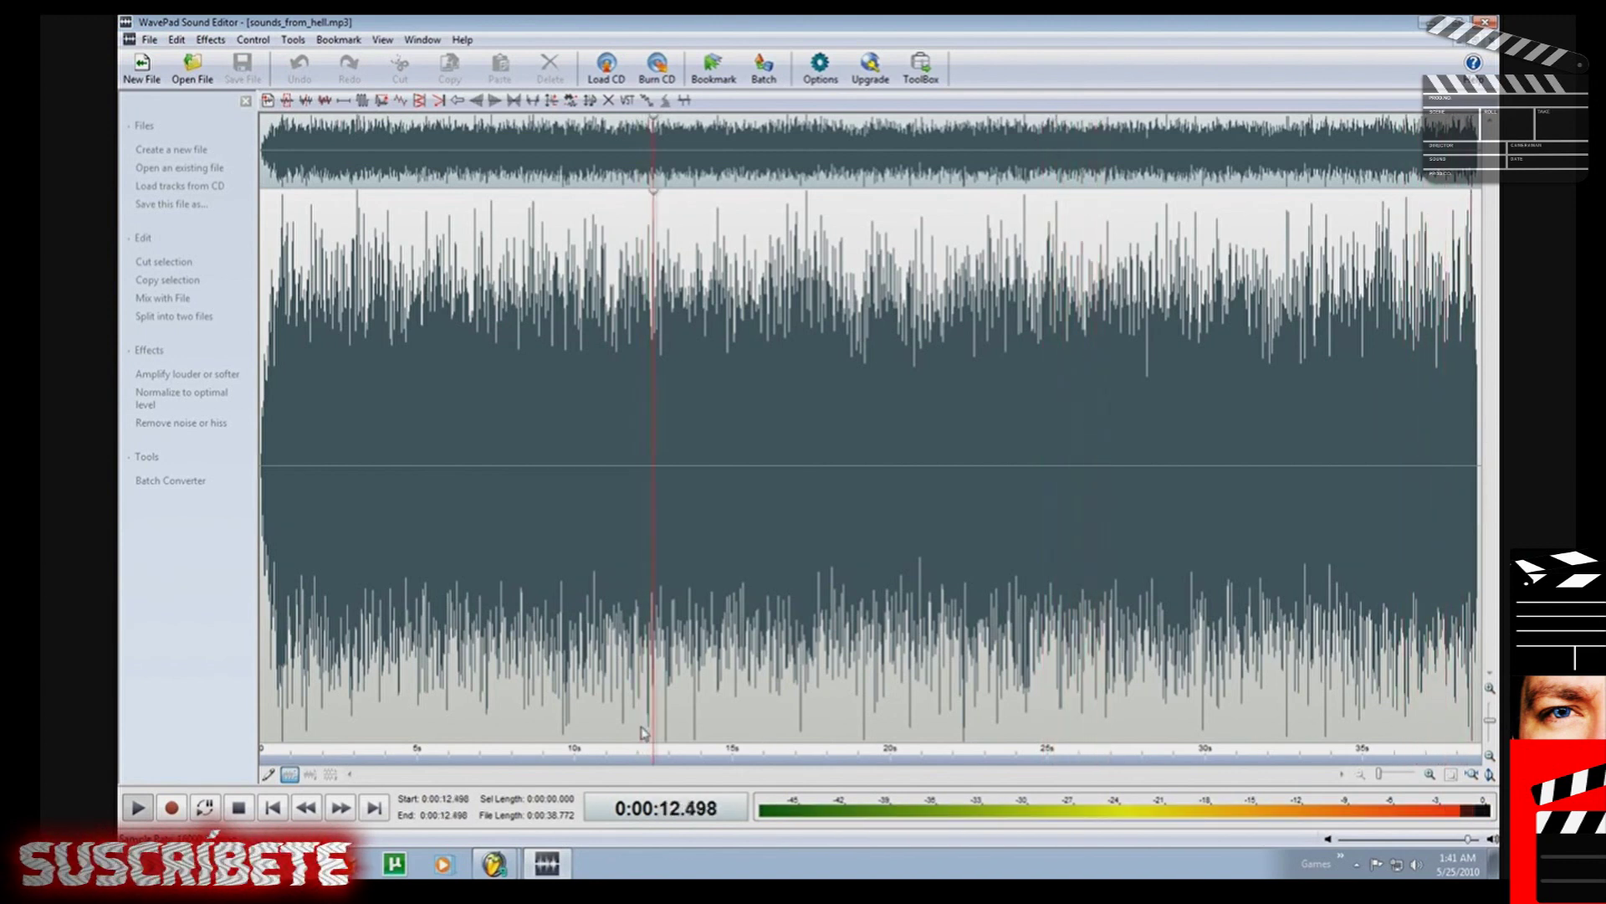
{"action": "left_click", "coordinate": [636, 725]}
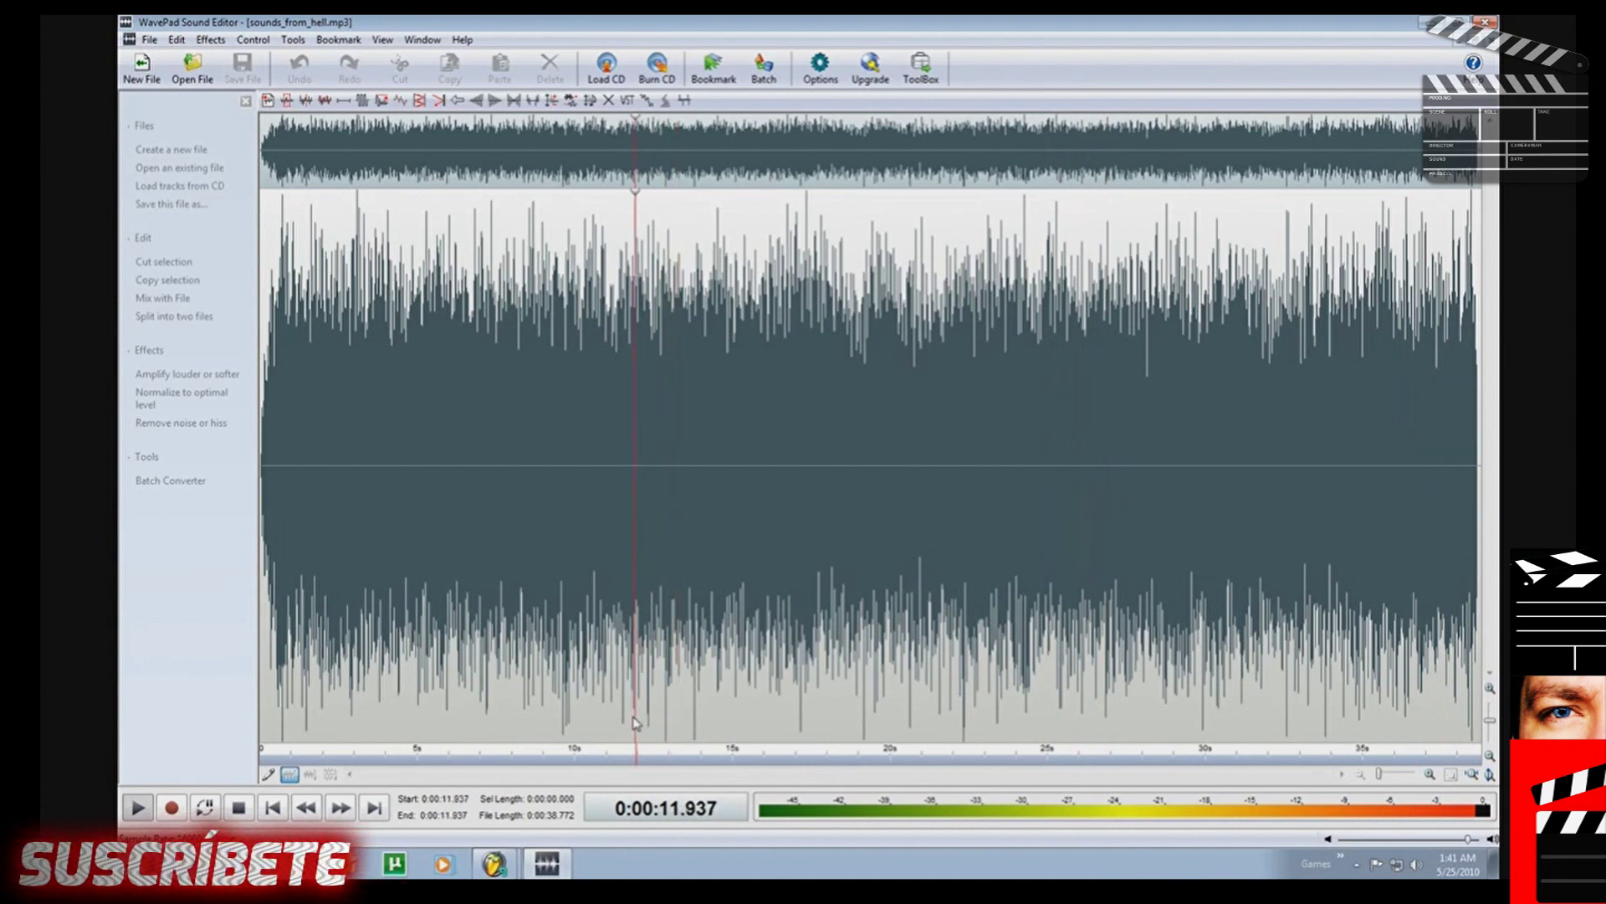
{"action": "left_click", "coordinate": [1046, 722]}
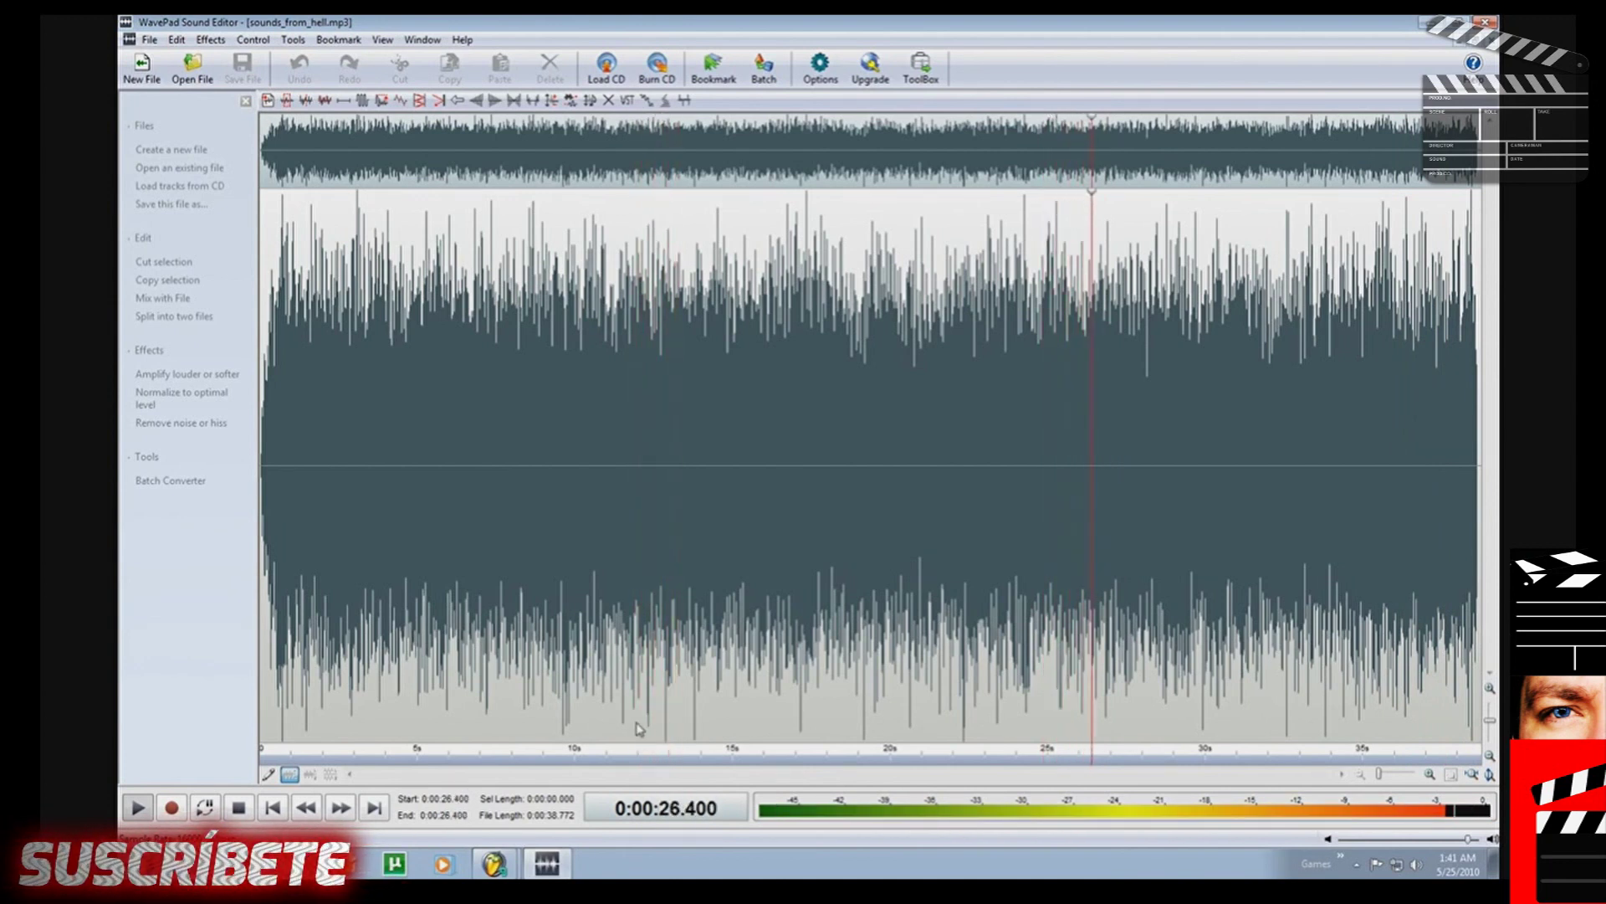
{"action": "left_click", "coordinate": [638, 729]}
{"action": "left_click", "coordinate": [1056, 725]}
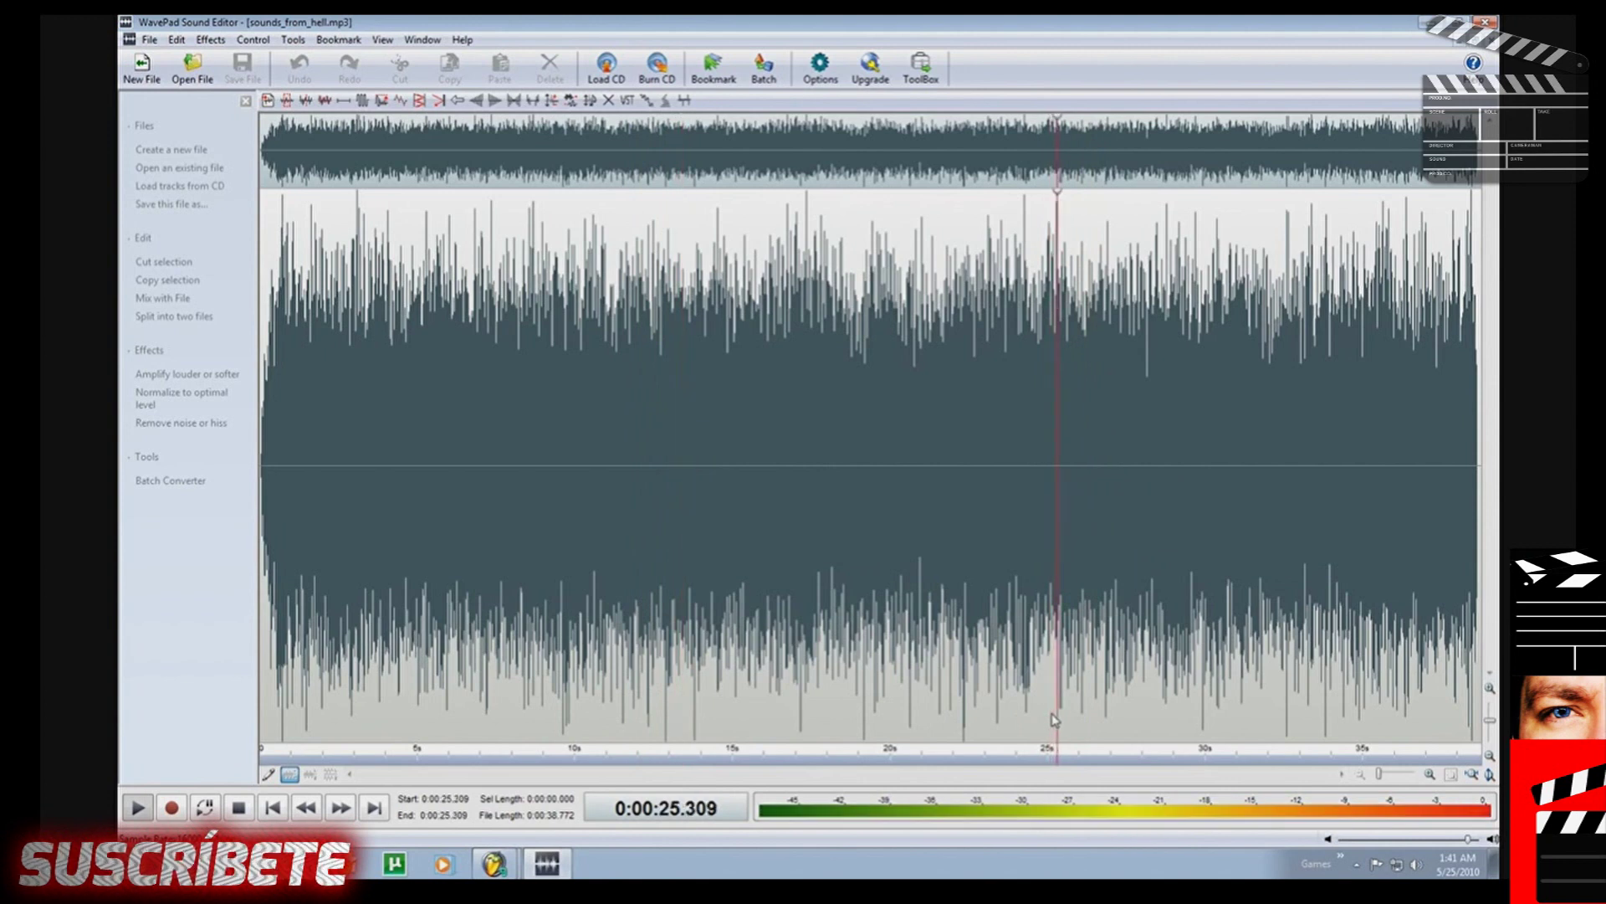
{"action": "left_click", "coordinate": [1411, 729]}
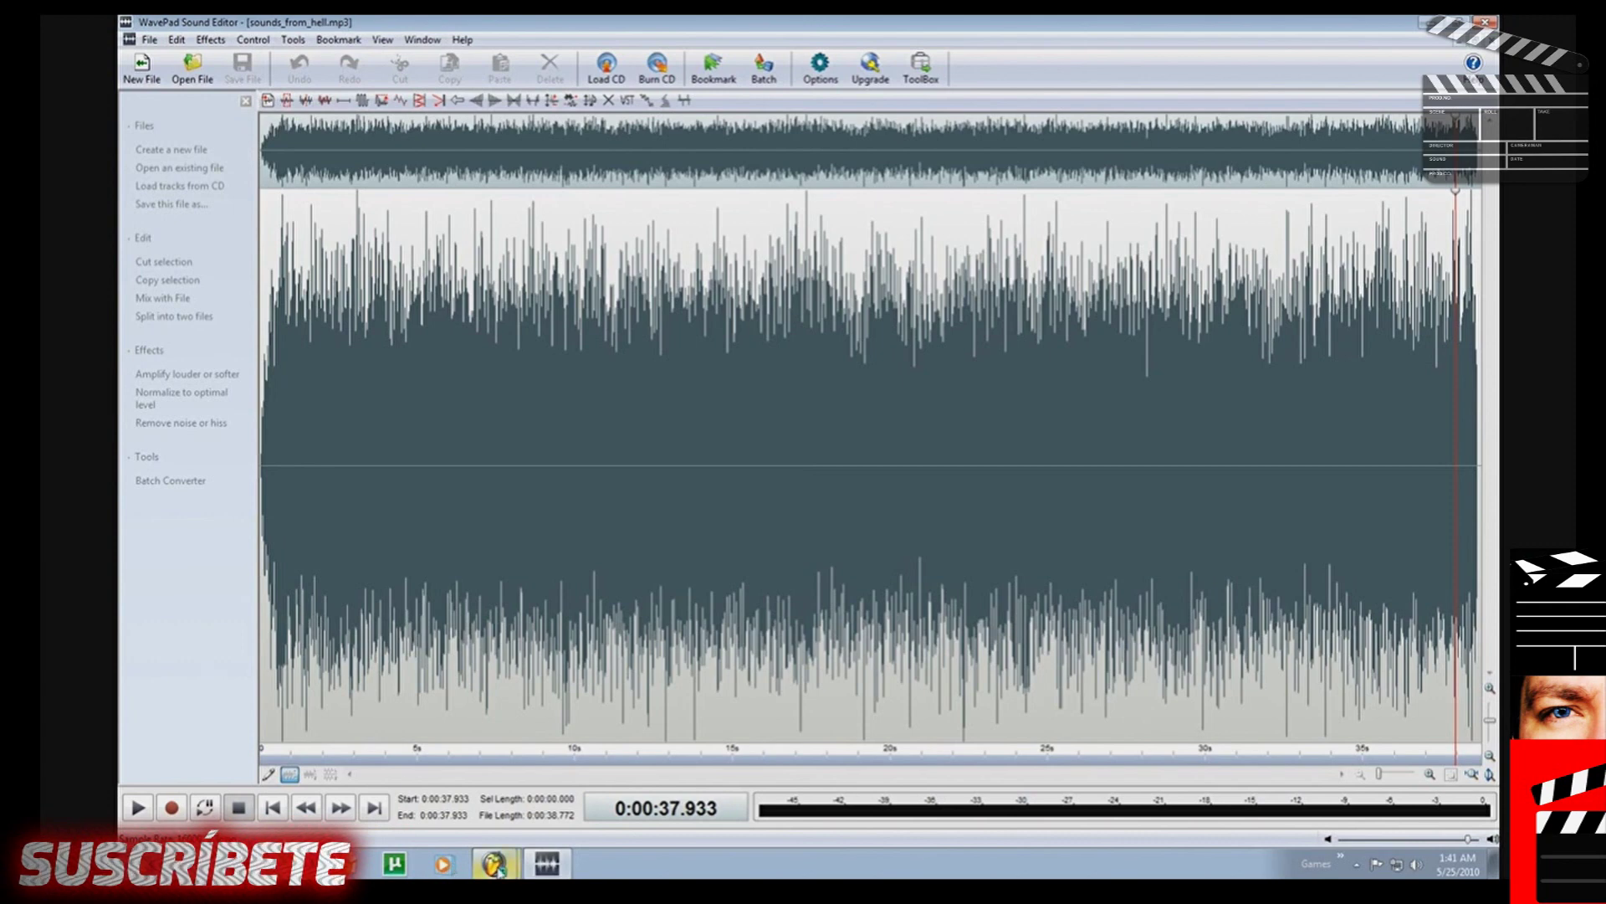
- Bring Debunk.flp forward, close the Master mixer, and play then stop the pattern twice
{"action": "mouse_move", "coordinate": [495, 863]}
{"action": "left_click", "coordinate": [494, 803]}
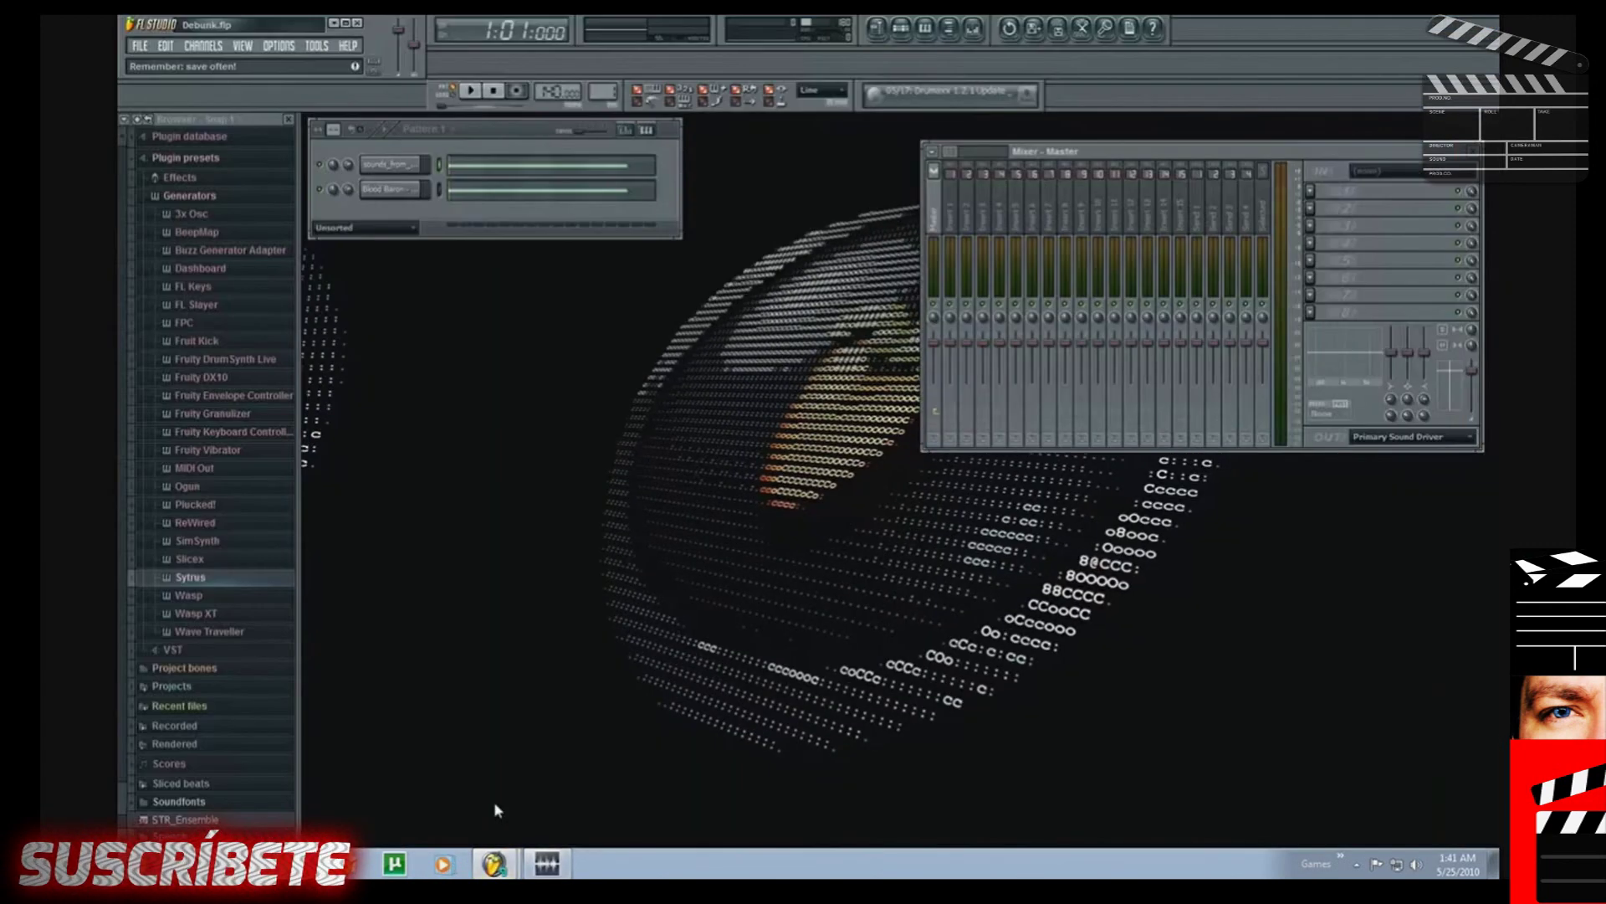
{"action": "left_click", "coordinate": [1476, 152]}
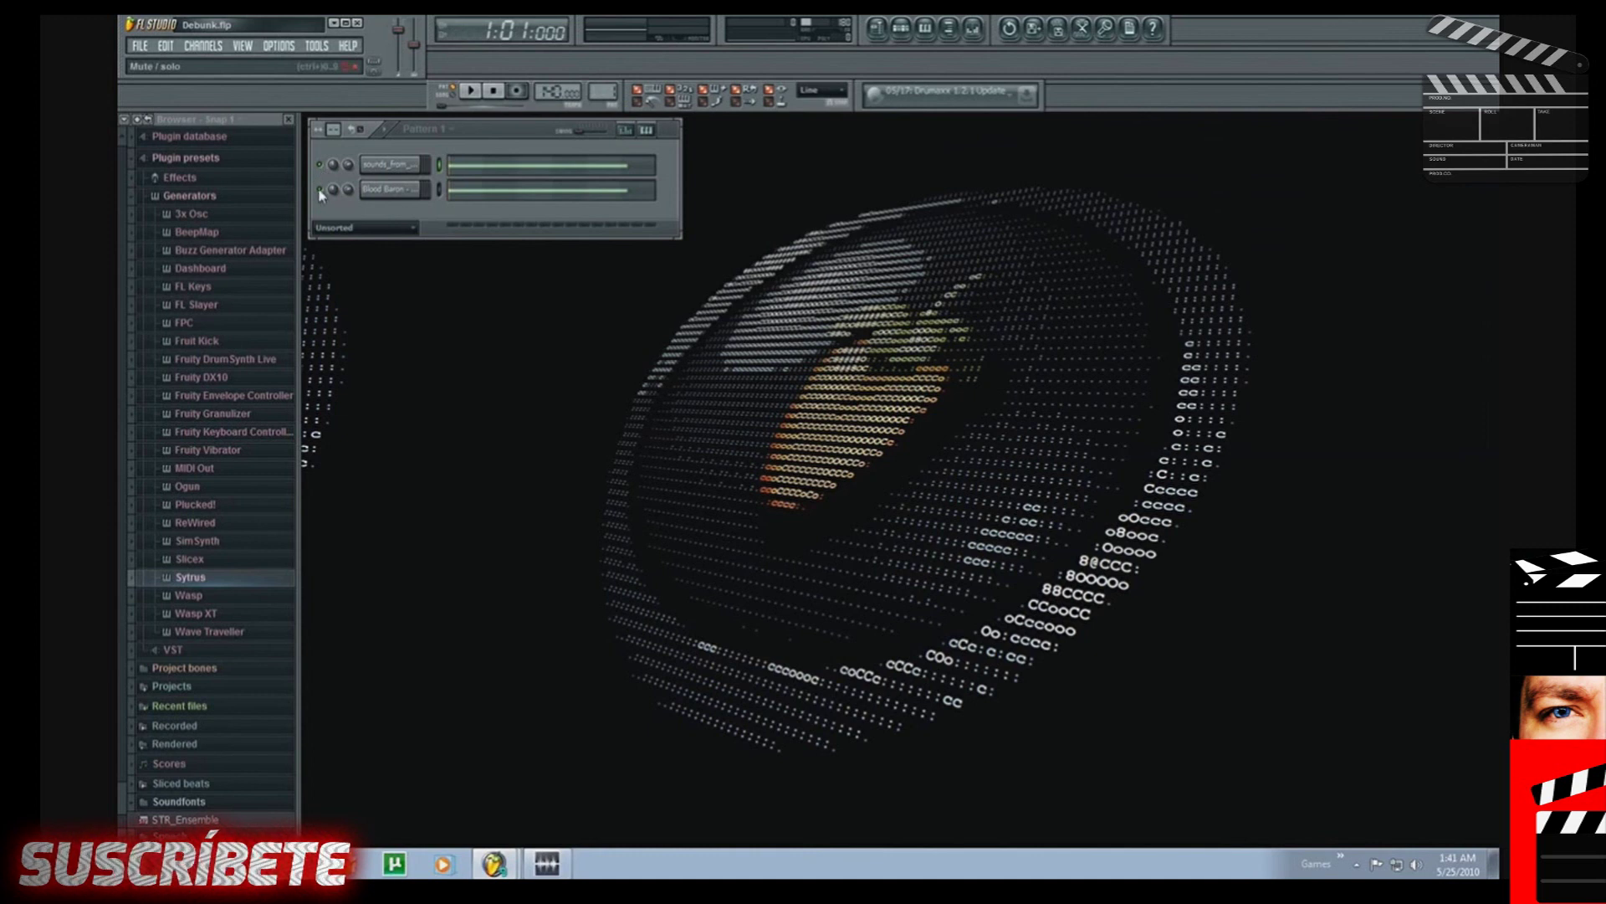
{"action": "left_click", "coordinate": [473, 93]}
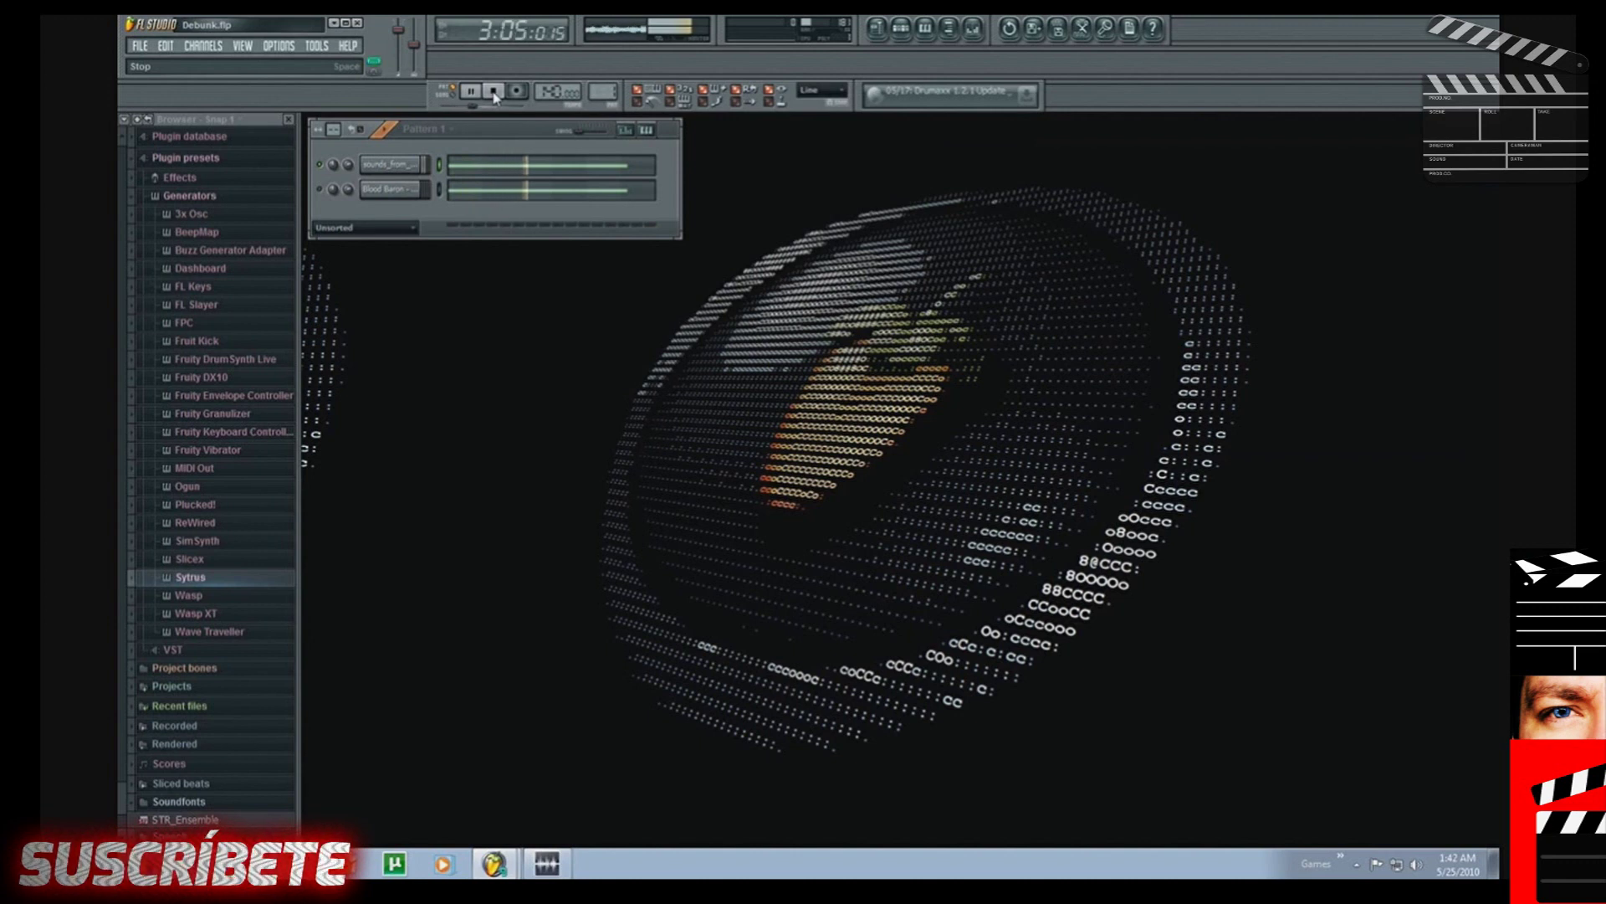
{"action": "left_click", "coordinate": [494, 94]}
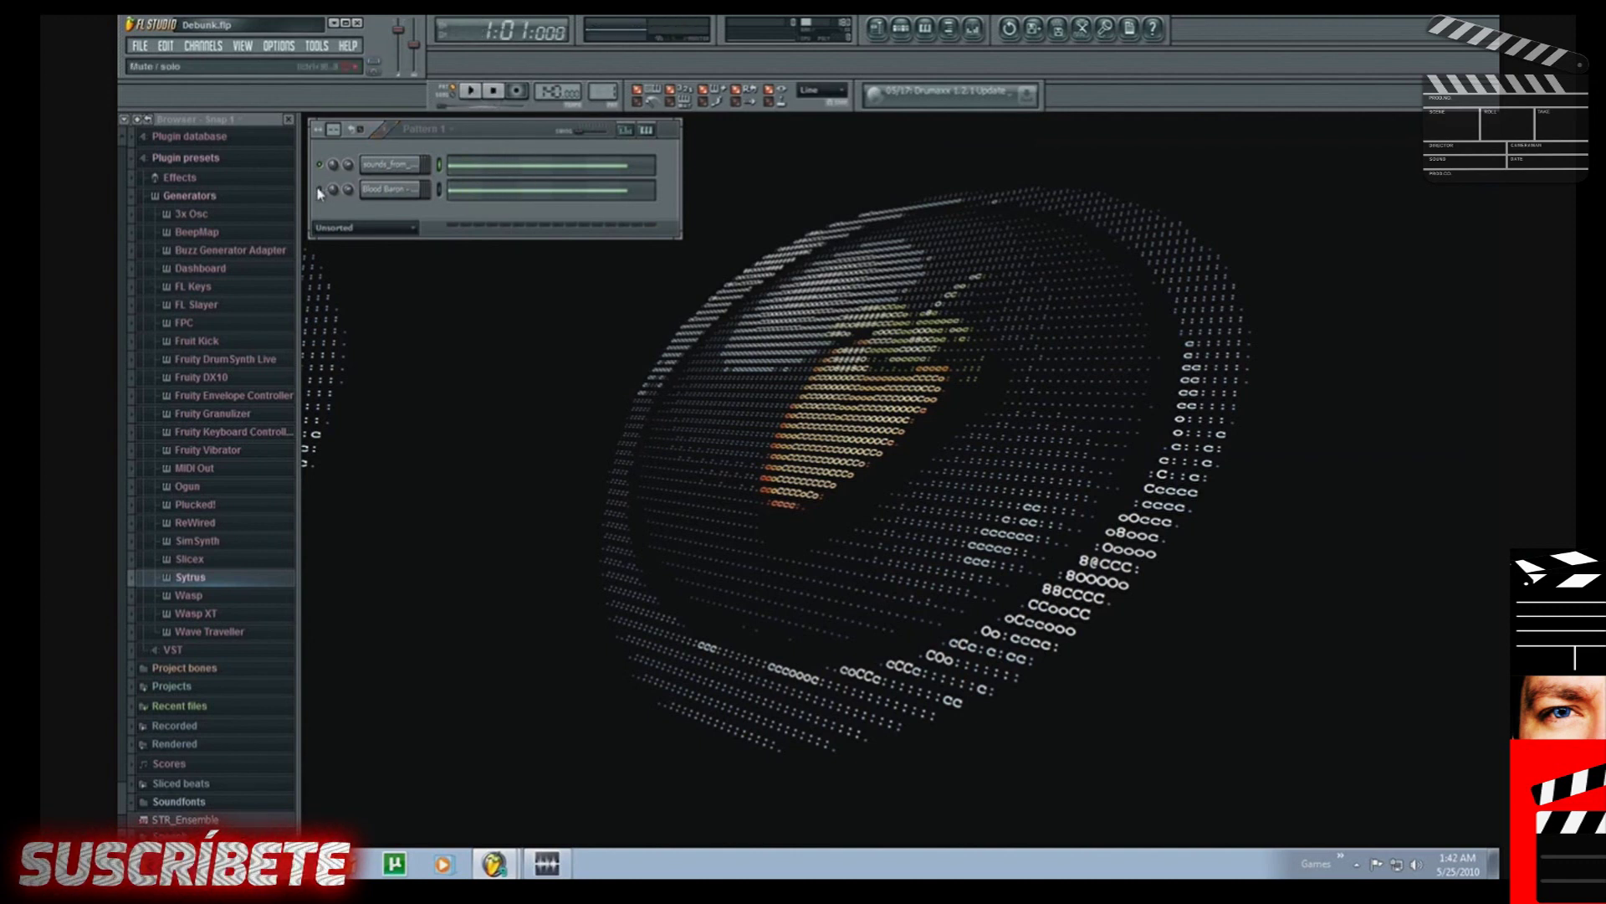
{"action": "left_click", "coordinate": [472, 93]}
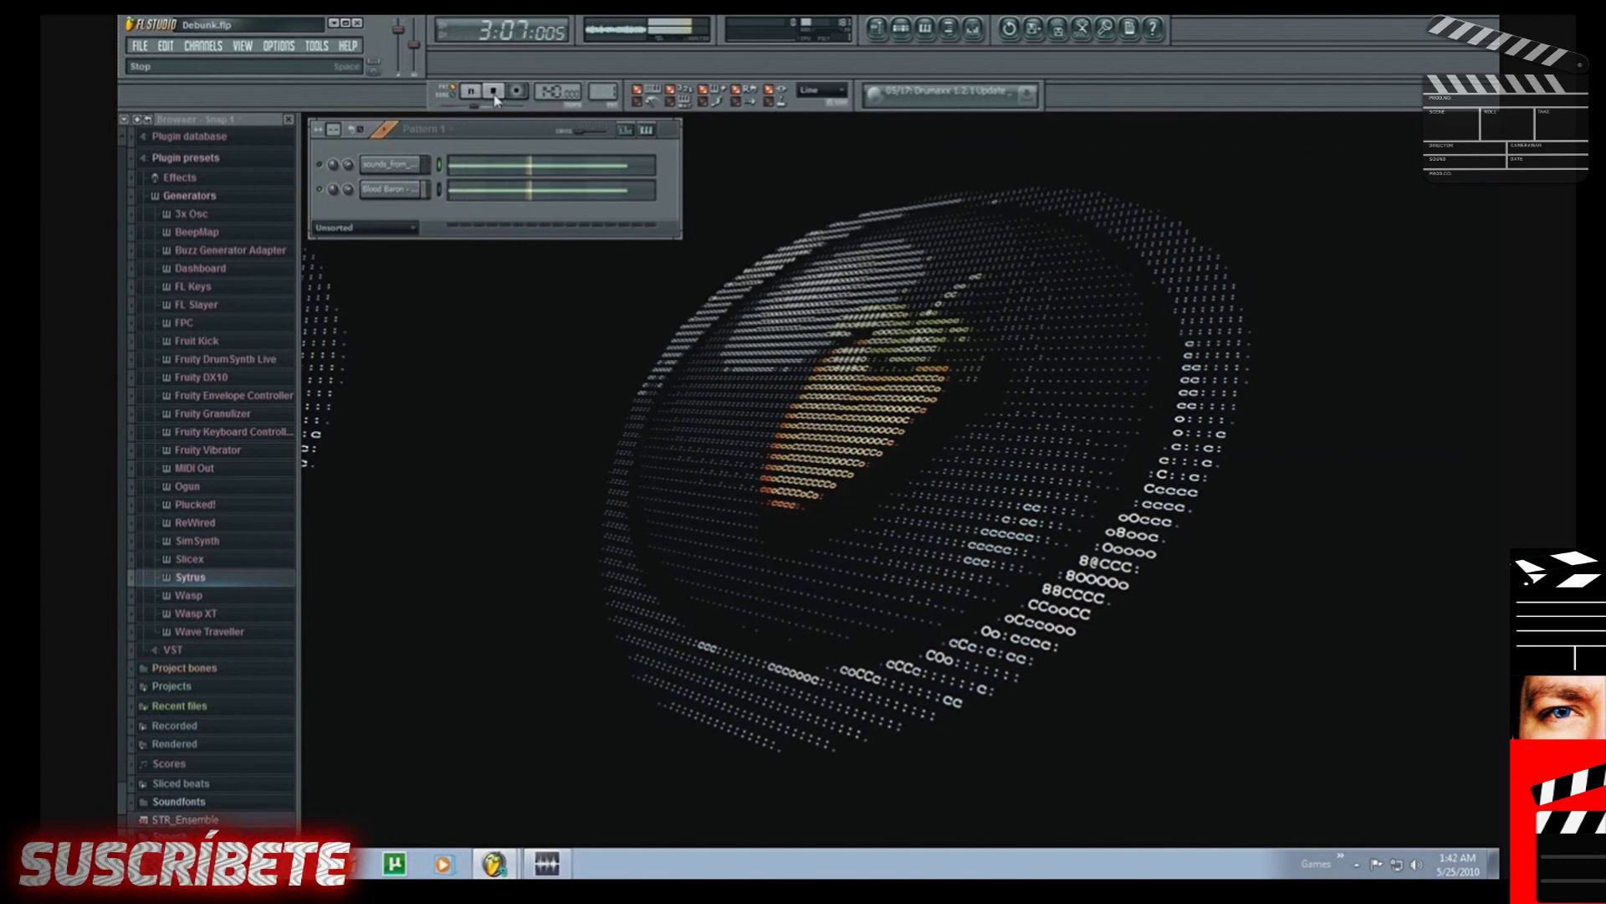
{"action": "left_click", "coordinate": [493, 93]}
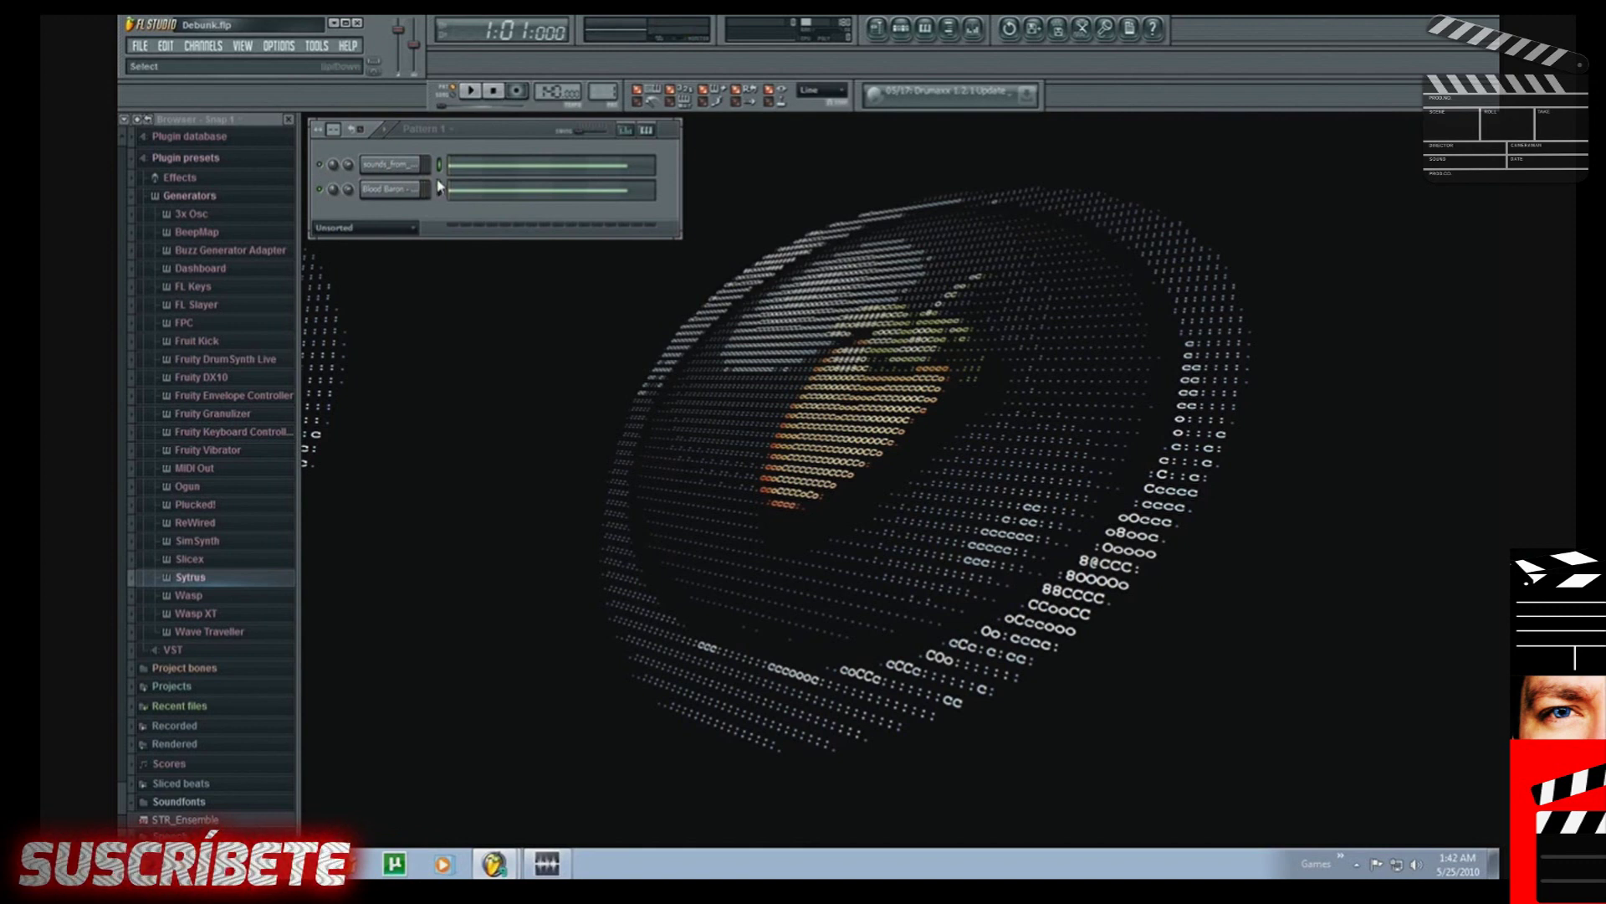
{"action": "left_click", "coordinate": [468, 93]}
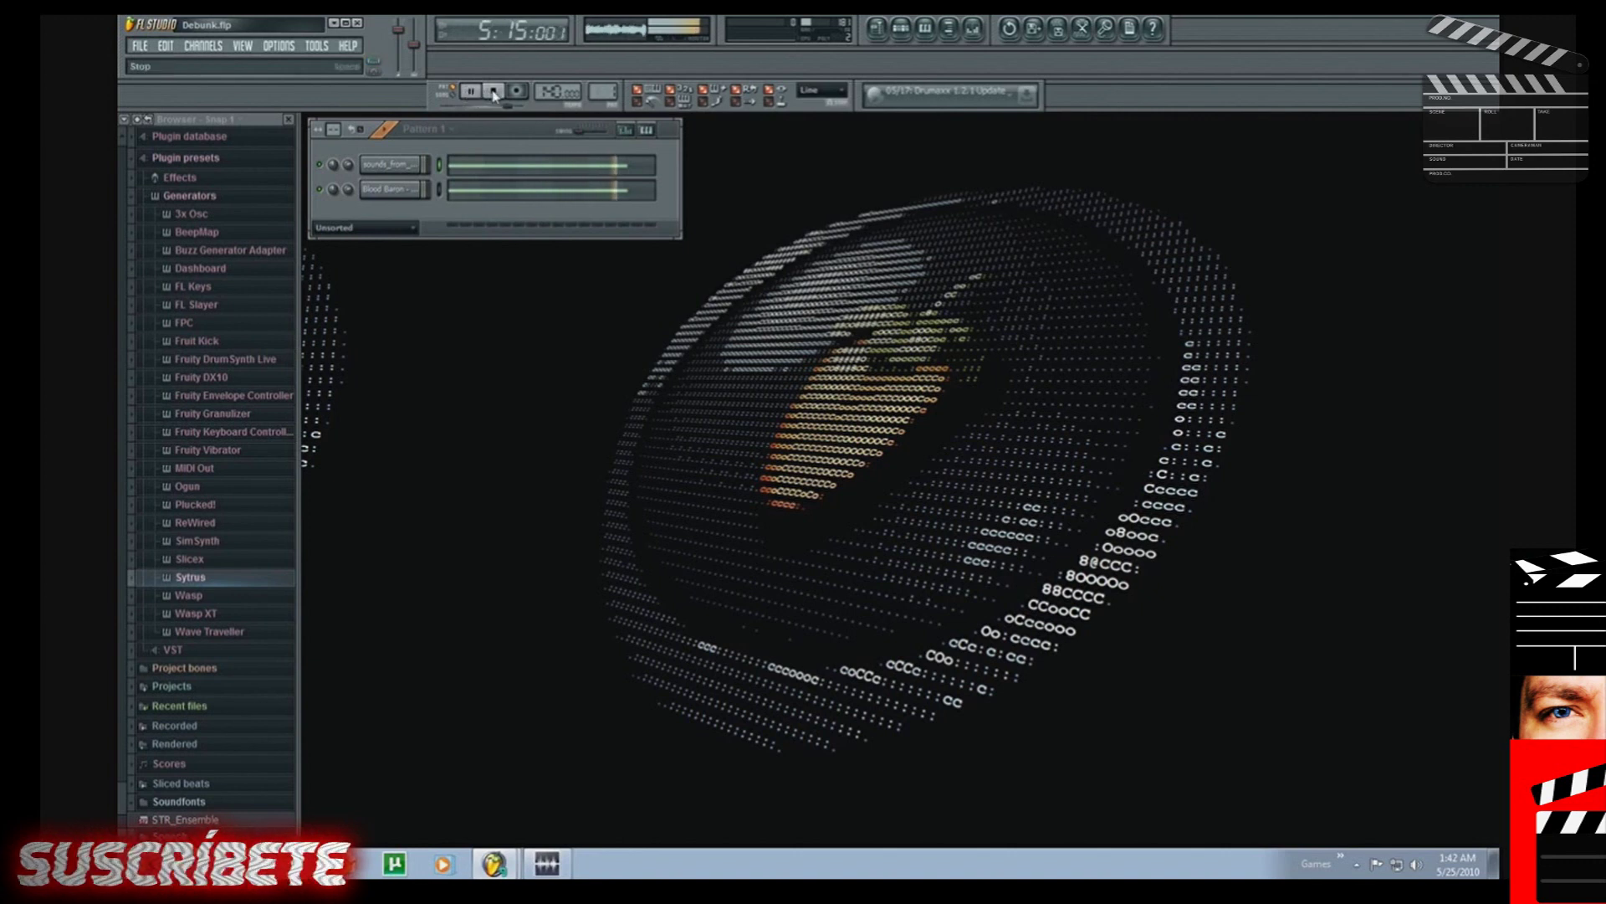
{"action": "left_click", "coordinate": [493, 95]}
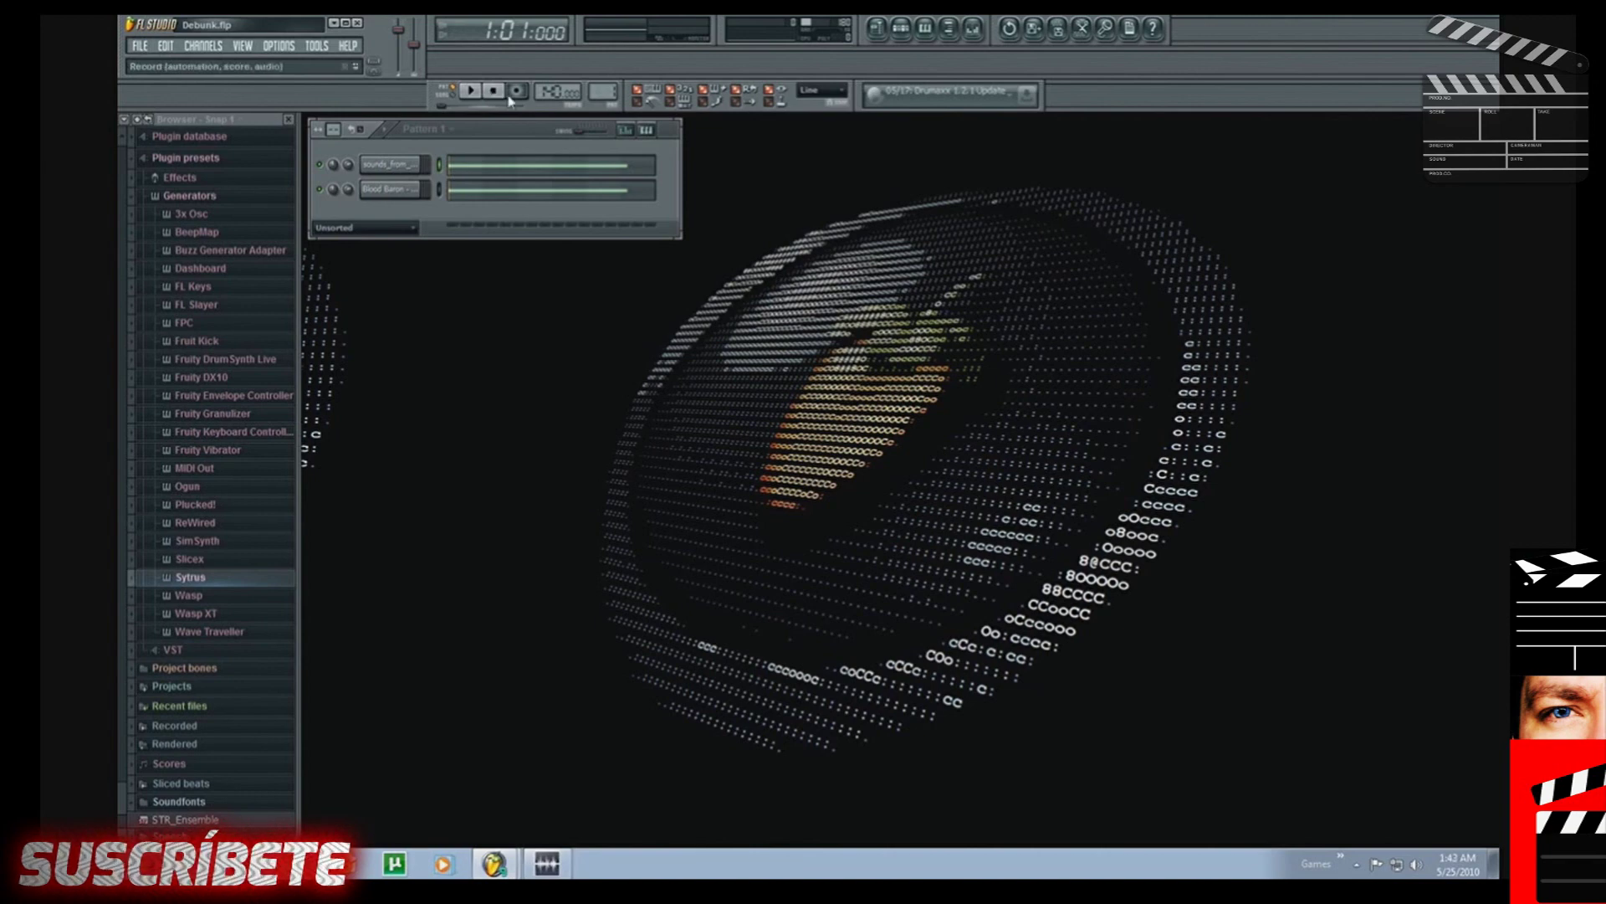
- Switch from FL Studio to the Windows desktop with Alt+Tab
{"action": "key", "text": "alt+Tab"}
{"action": "key", "text": "alt+Tab"}
{"action": "key", "text": "alt+Tab"}
{"action": "key", "text": "alt+Tab"}
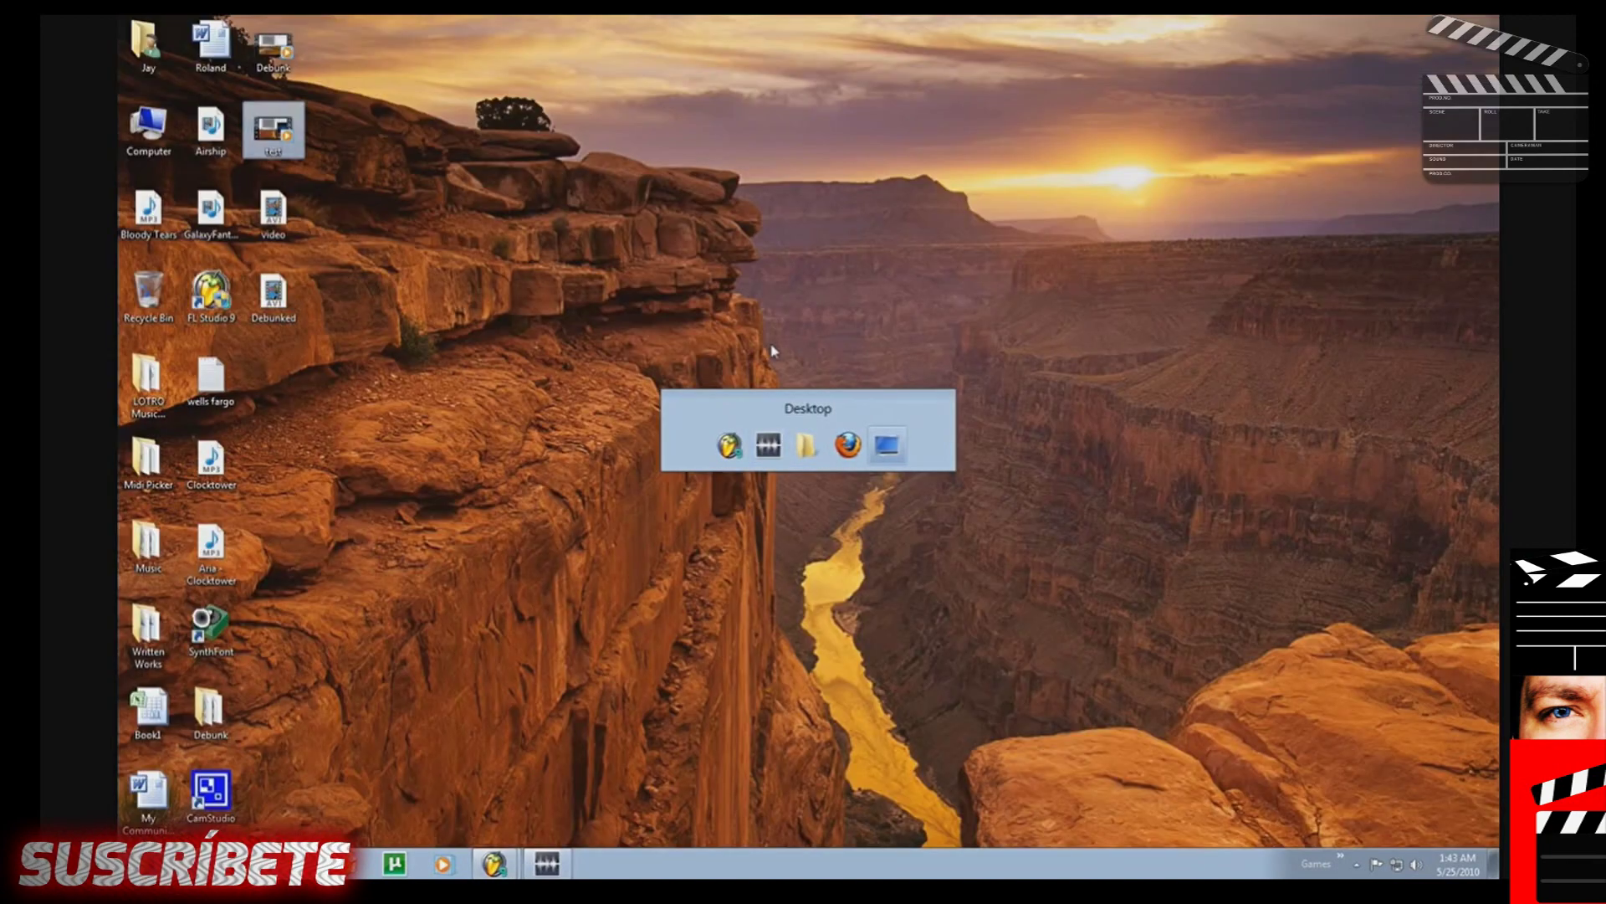